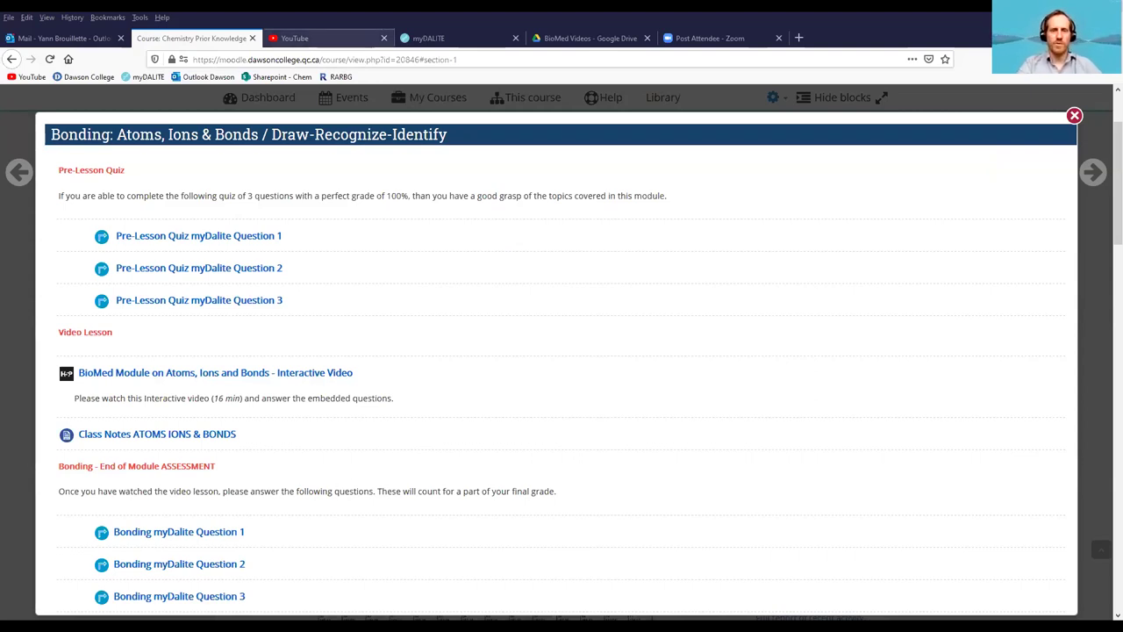
- Switch to YouTube and start a new video upload
{"action": "key", "text": "ctrl+Tab"}
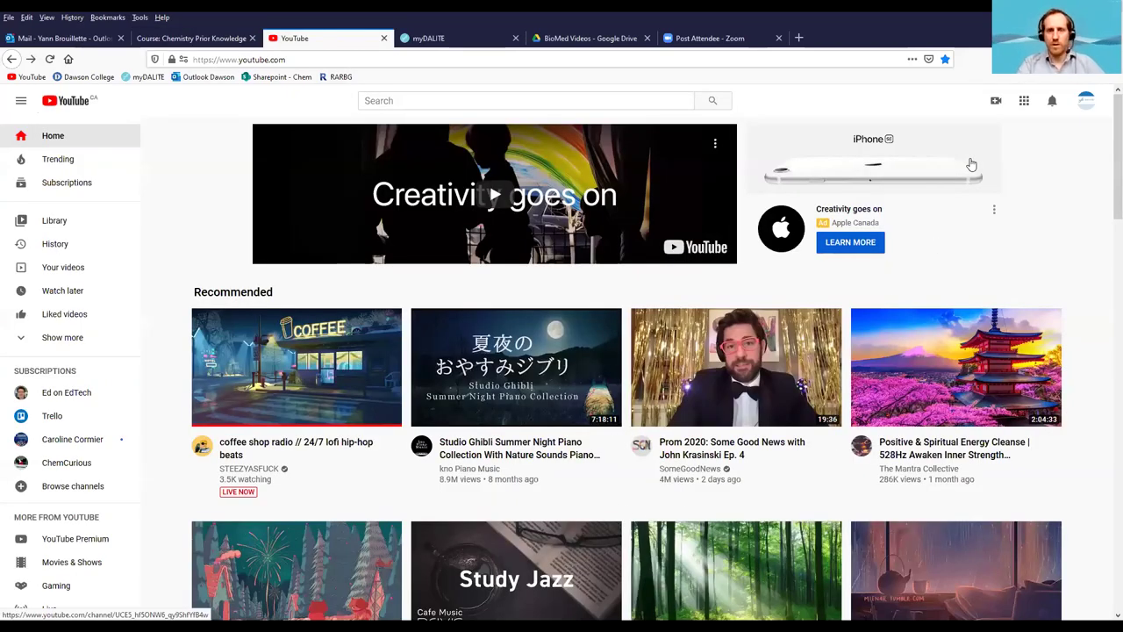
{"action": "left_click", "coordinate": [997, 103]}
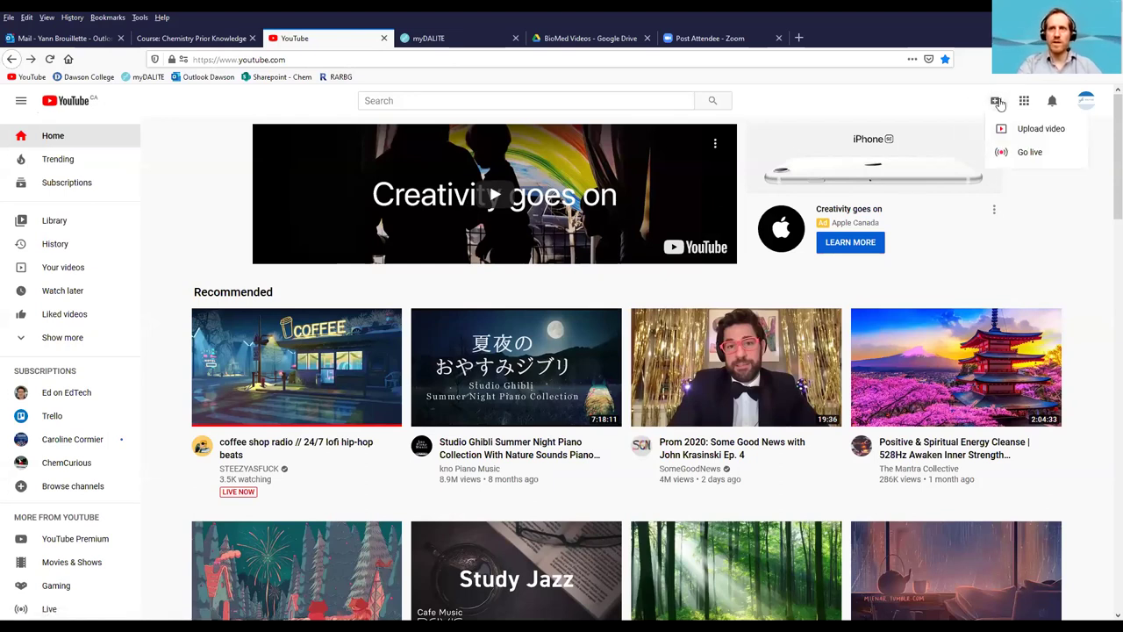
{"action": "left_click", "coordinate": [1030, 130]}
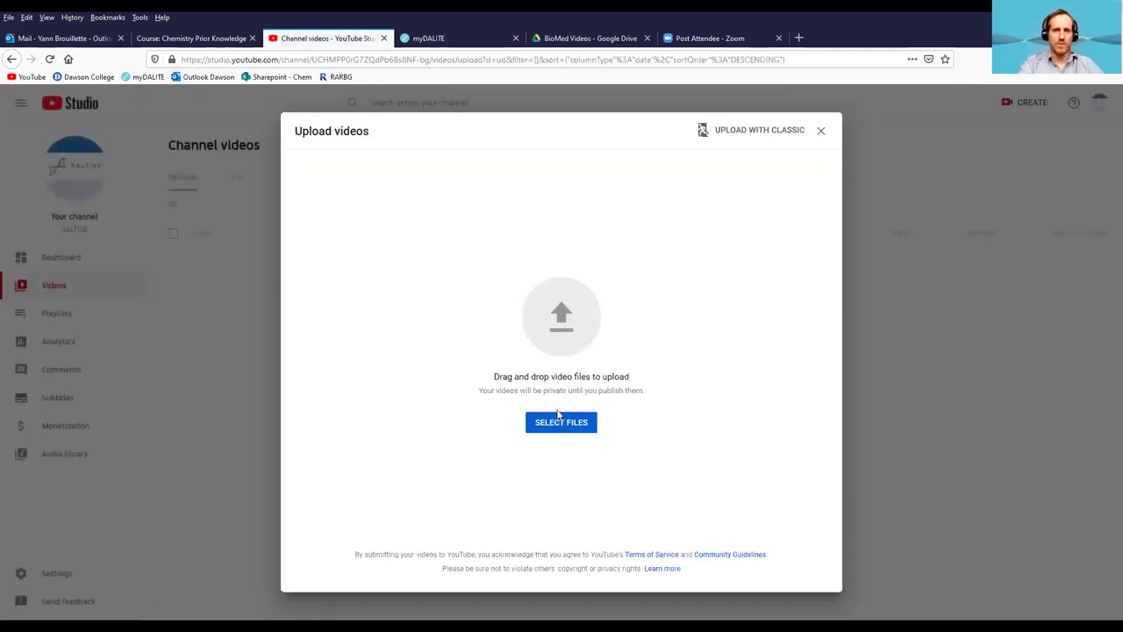
- Upload the file "Module 2 - Lewis Structures PPT in video v2" from the Lewis Structure Video folder inside BiomedLab Project
{"action": "left_click", "coordinate": [556, 425]}
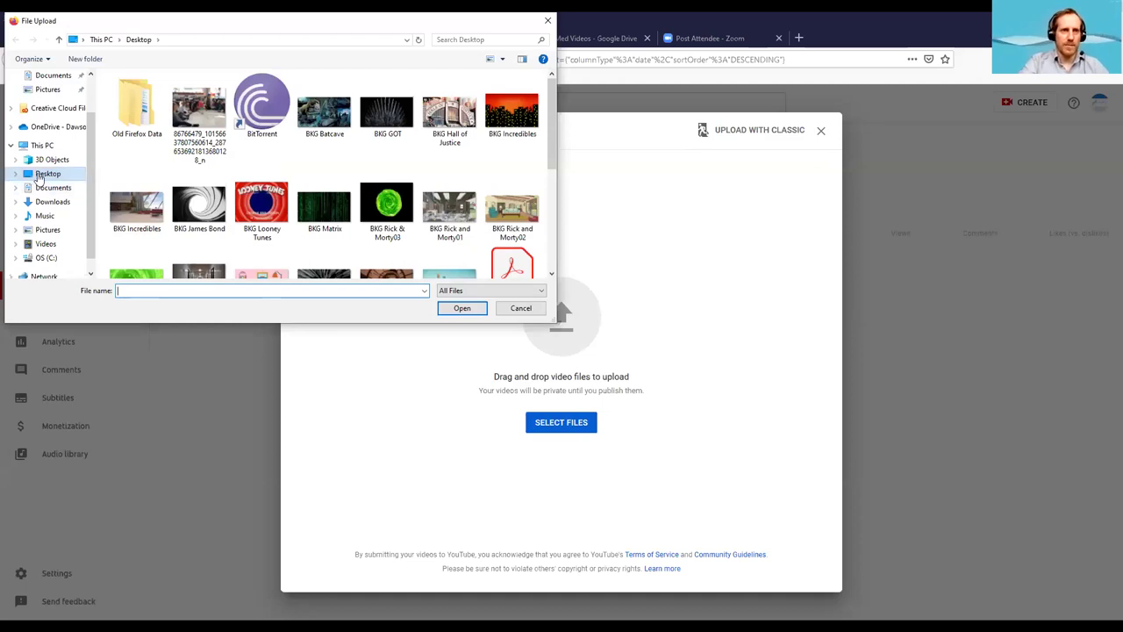
{"action": "left_click", "coordinate": [50, 258]}
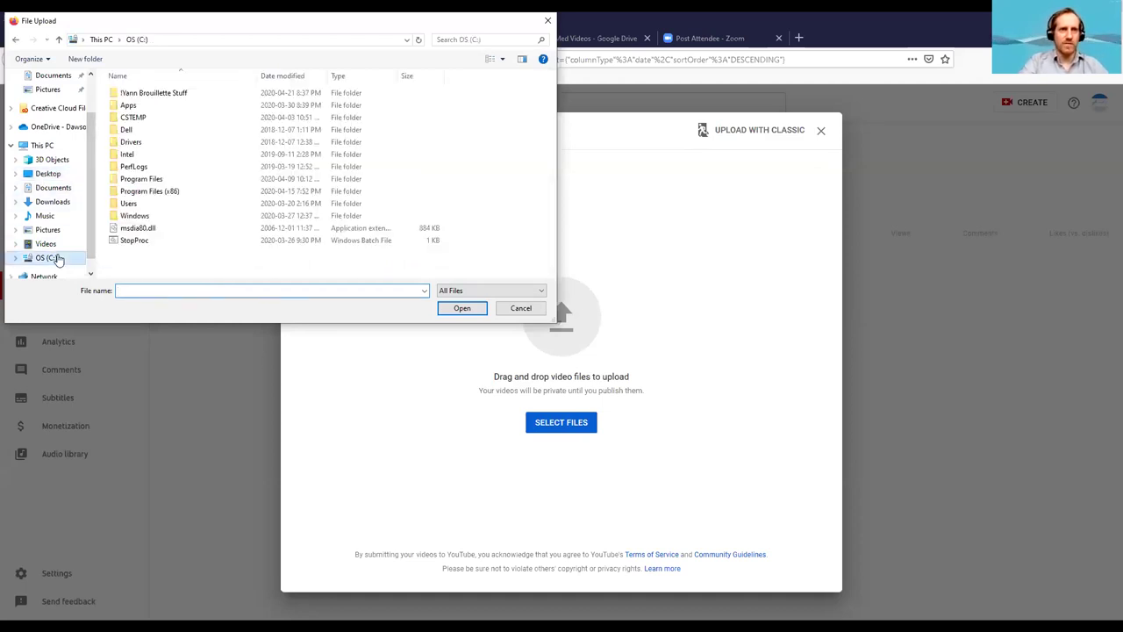
{"action": "double_click", "coordinate": [146, 93]}
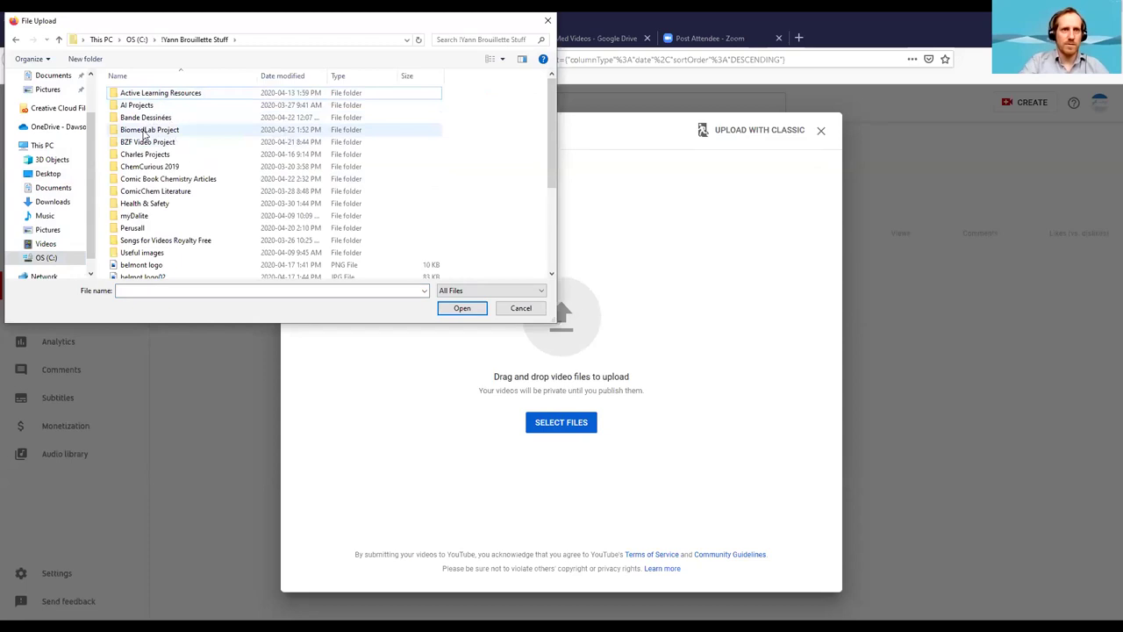
{"action": "double_click", "coordinate": [144, 130]}
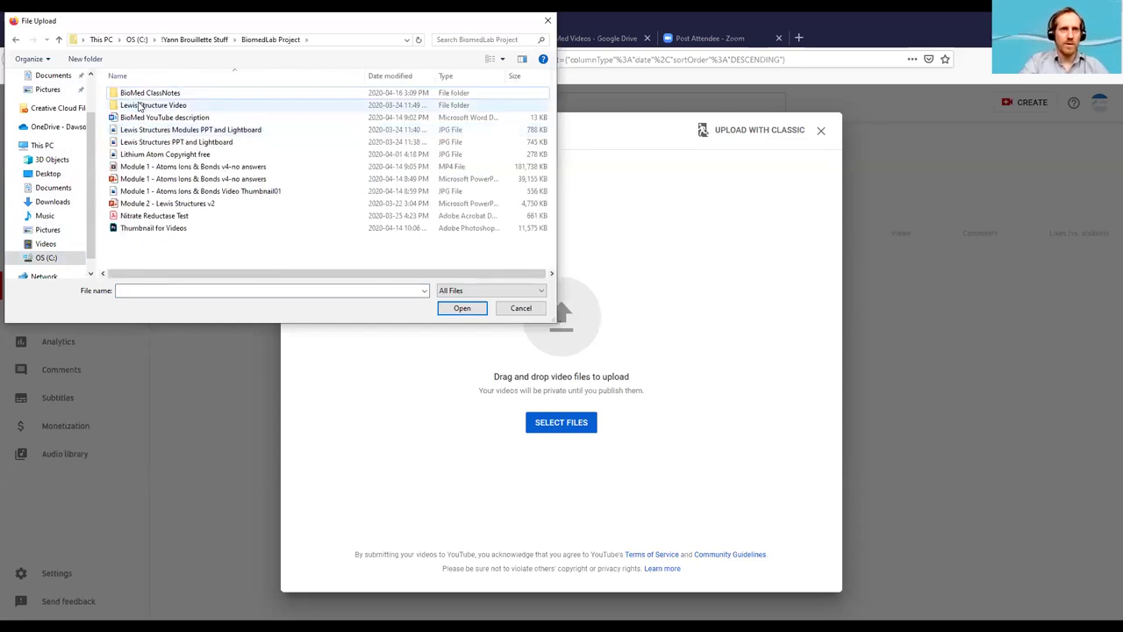
{"action": "double_click", "coordinate": [139, 106]}
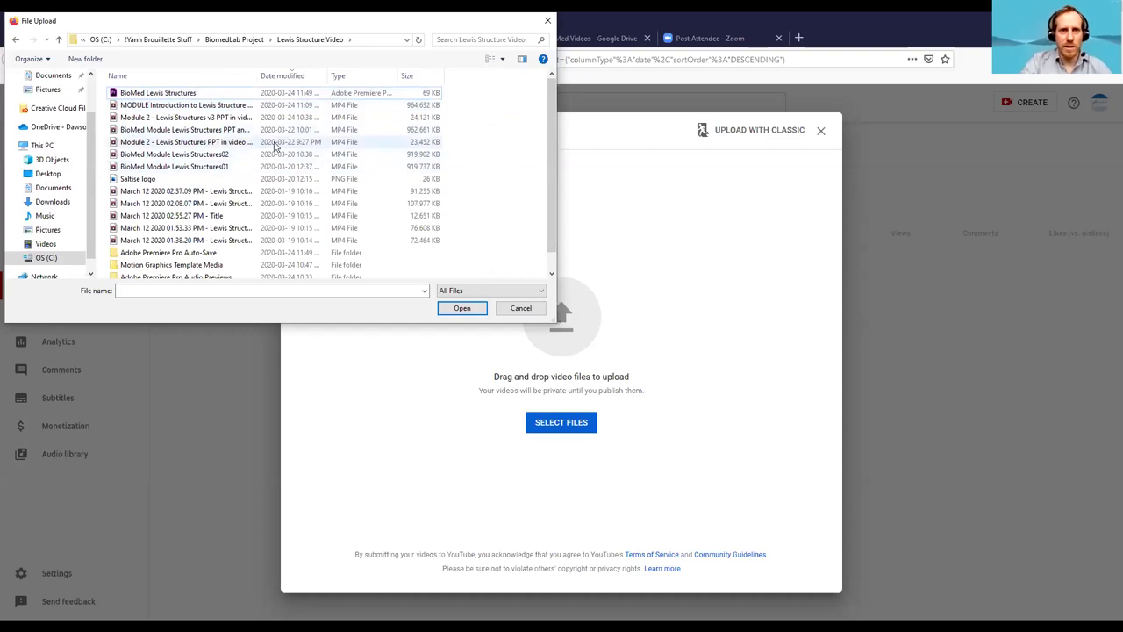
{"action": "left_click", "coordinate": [274, 143]}
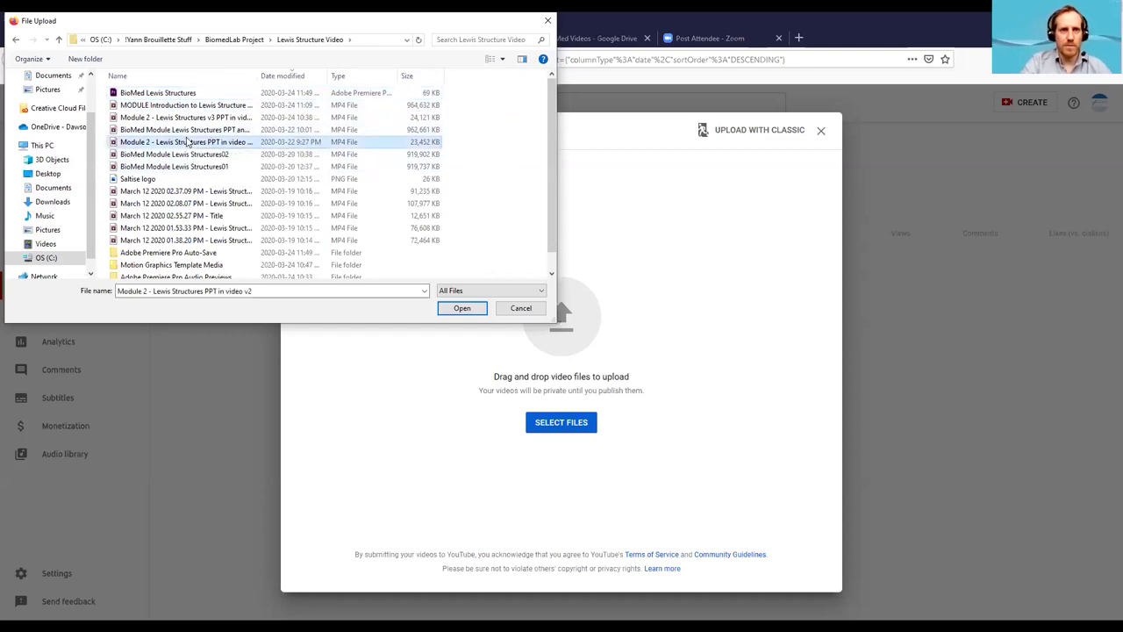
{"action": "left_click", "coordinate": [460, 308]}
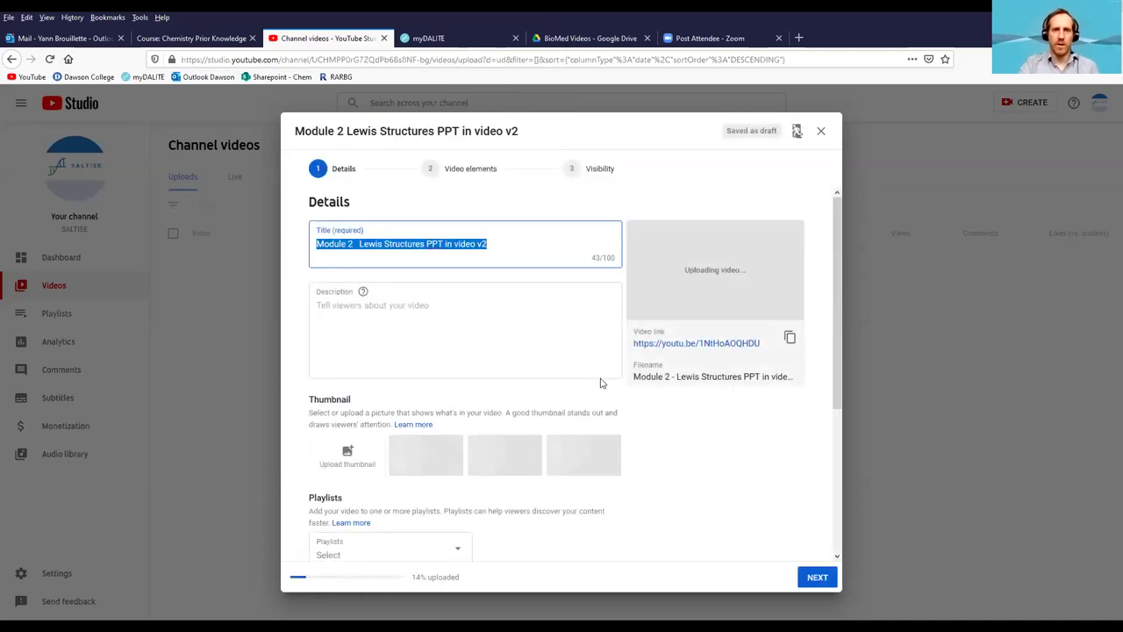
- Shorten the video title to "Module 2 Lewis Structure"
{"action": "left_click", "coordinate": [418, 244]}
{"action": "left_click_drag", "start_coordinate": [417, 244], "coordinate": [526, 235]}
{"action": "key", "text": "BackSpace"}
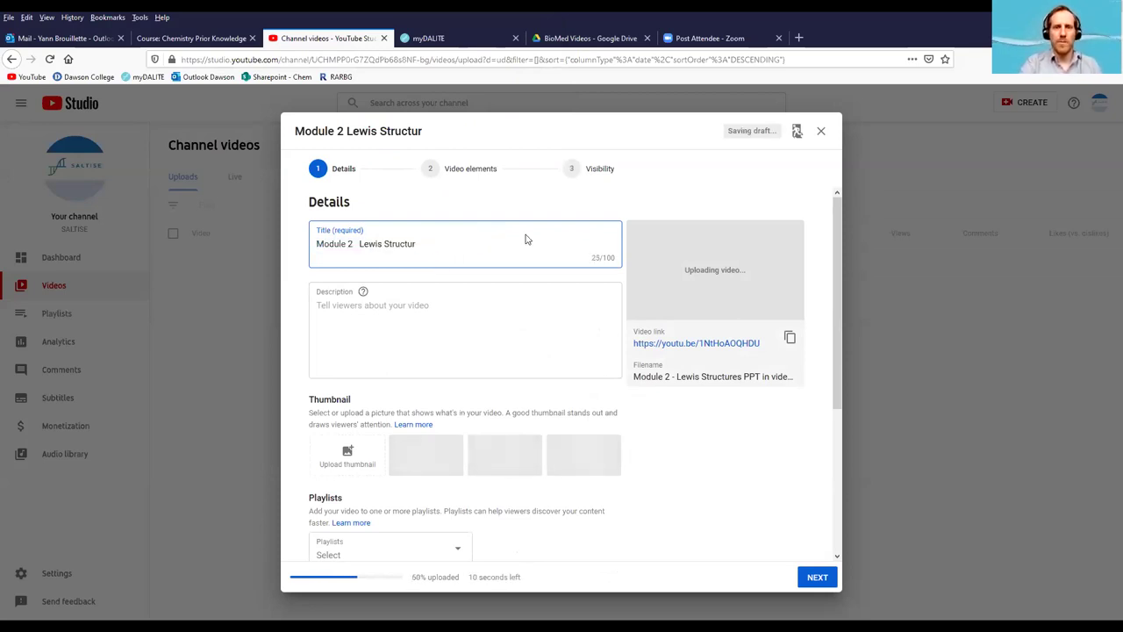
{"action": "type", "text": "e"}
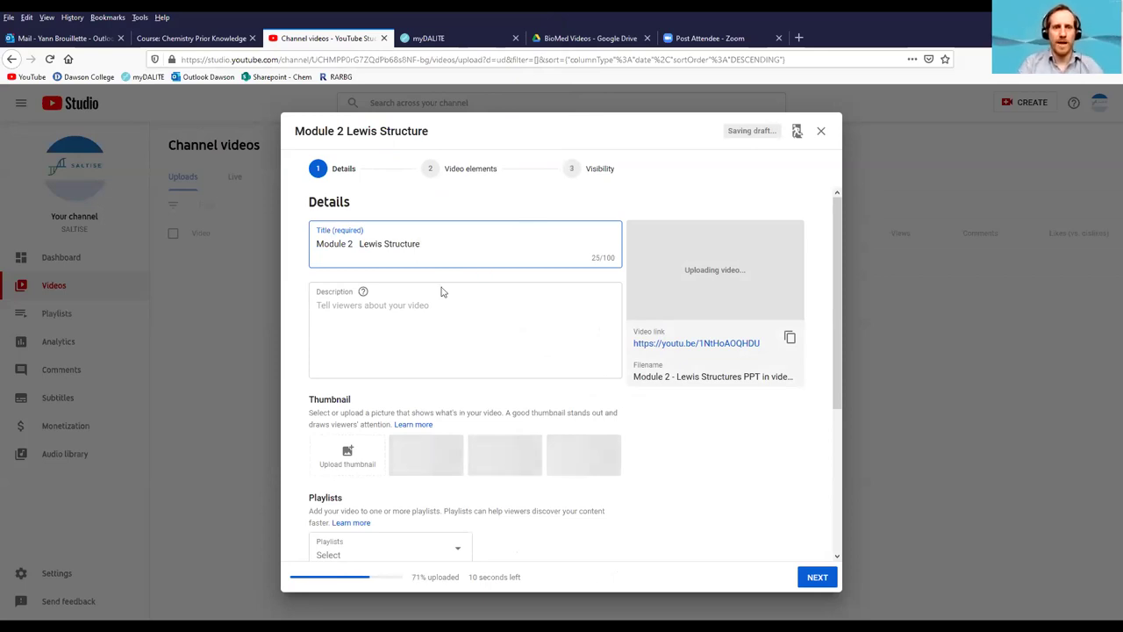
- Examine the description, thumbnail and audience settings and the list of available playlists
{"action": "left_click", "coordinate": [406, 317]}
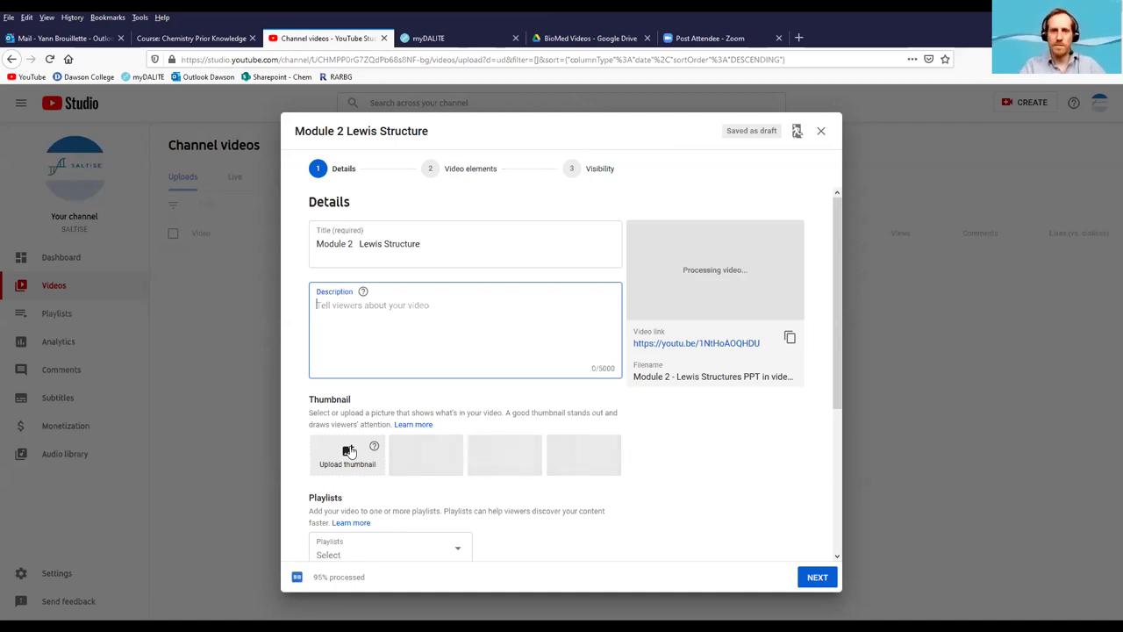
{"action": "scroll", "coordinate": [386, 307], "scroll_direction": "down", "scroll_amount": 3}
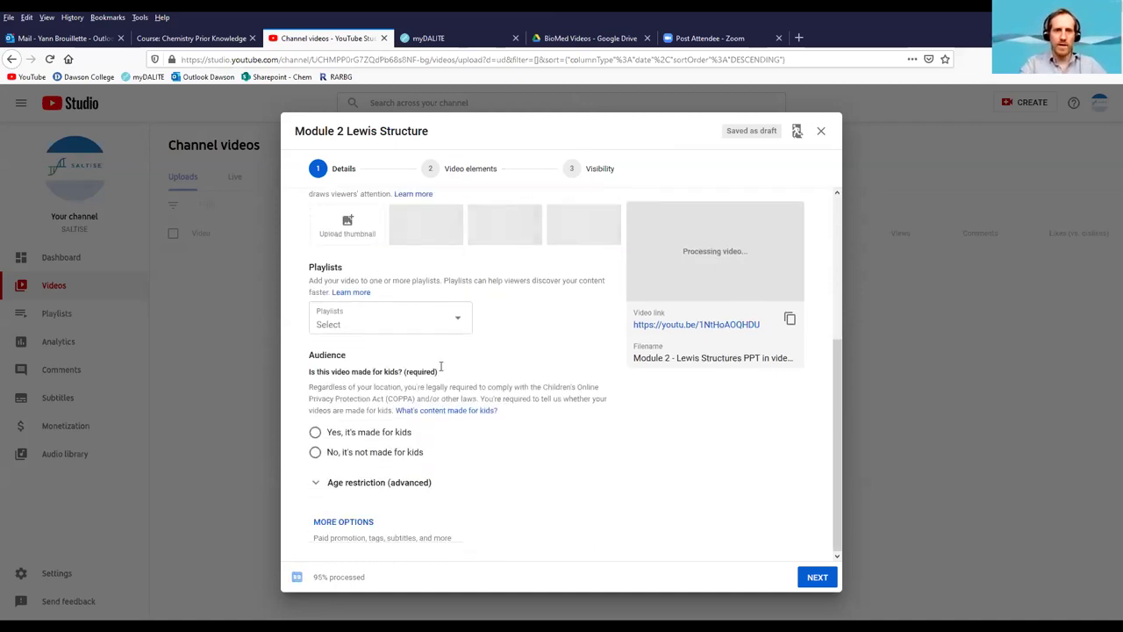
{"action": "left_click", "coordinate": [460, 324]}
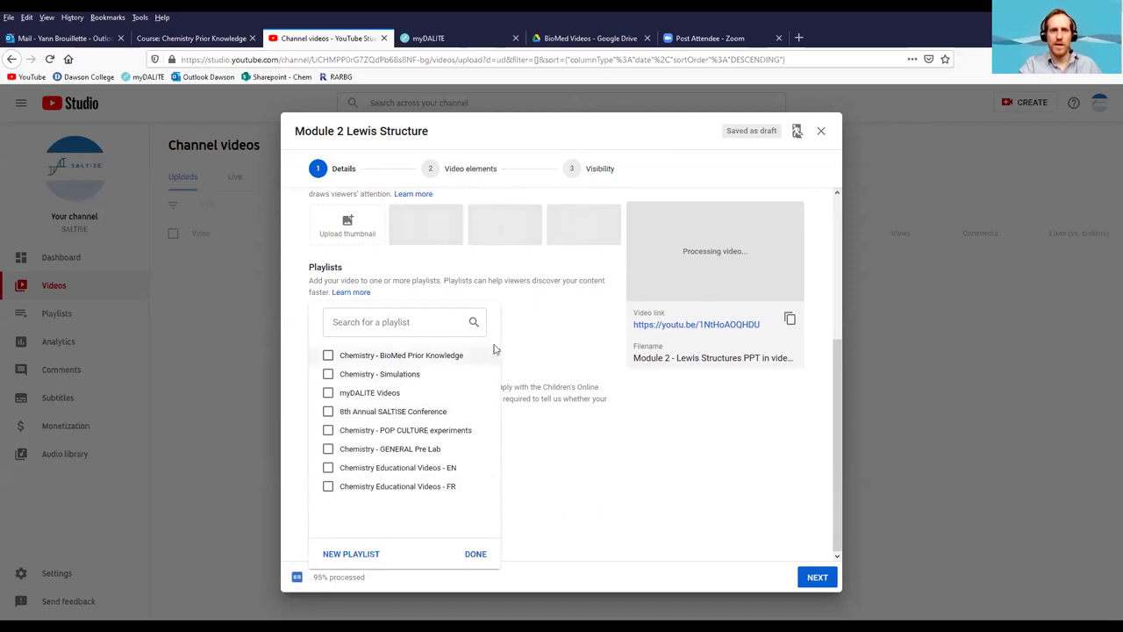
{"action": "left_click", "coordinate": [541, 326]}
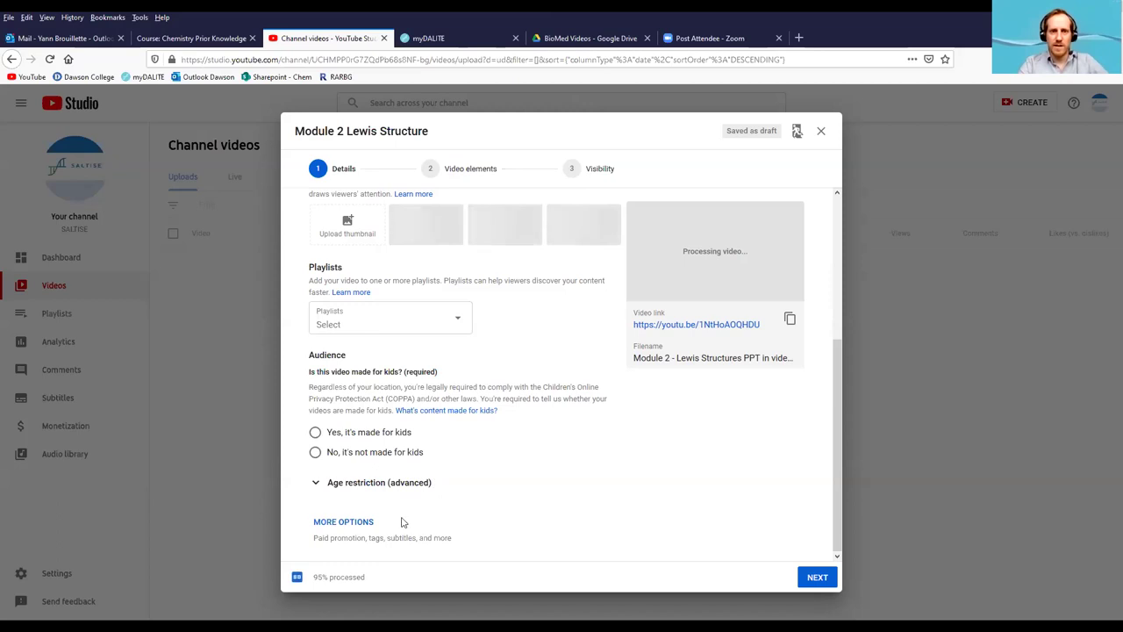
- Show the additional video options and examine the tags, language, recording, license, category and comment settings
{"action": "left_click", "coordinate": [343, 524]}
{"action": "scroll", "coordinate": [434, 439], "scroll_direction": "down", "scroll_amount": 2}
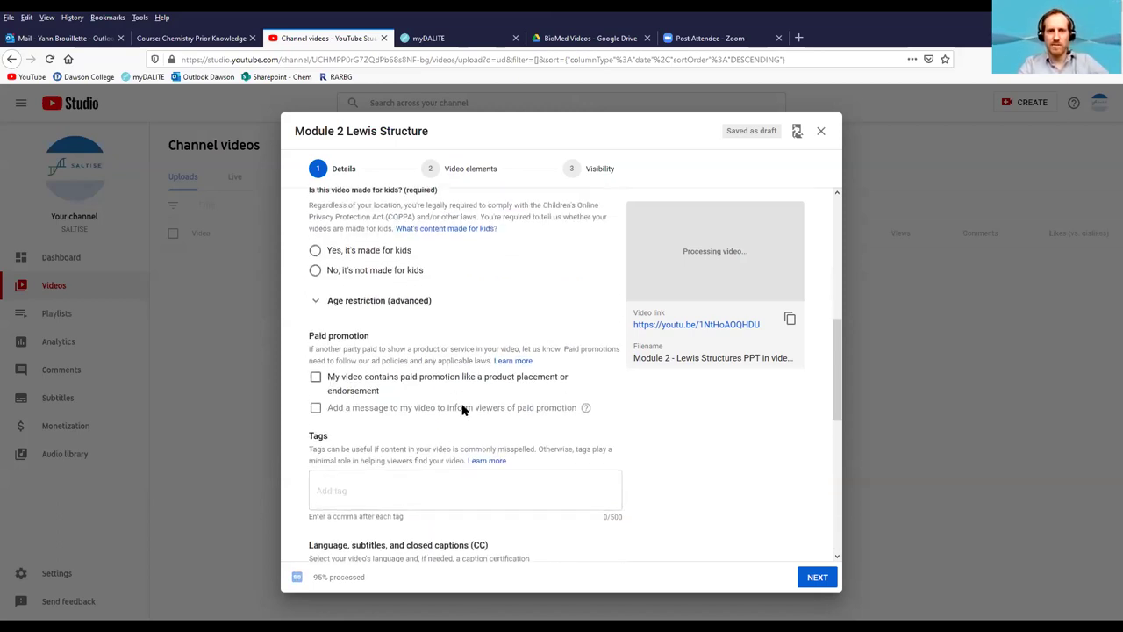
{"action": "scroll", "coordinate": [462, 409], "scroll_direction": "down", "scroll_amount": 2}
{"action": "left_click", "coordinate": [423, 390]}
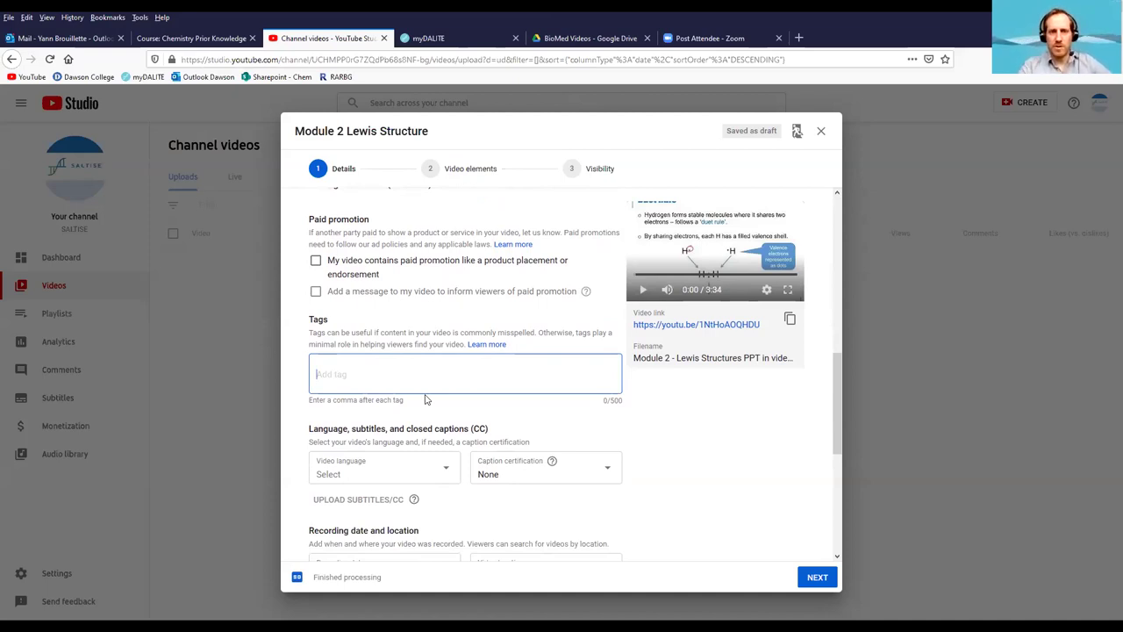
{"action": "scroll", "coordinate": [430, 333], "scroll_direction": "down", "scroll_amount": 3}
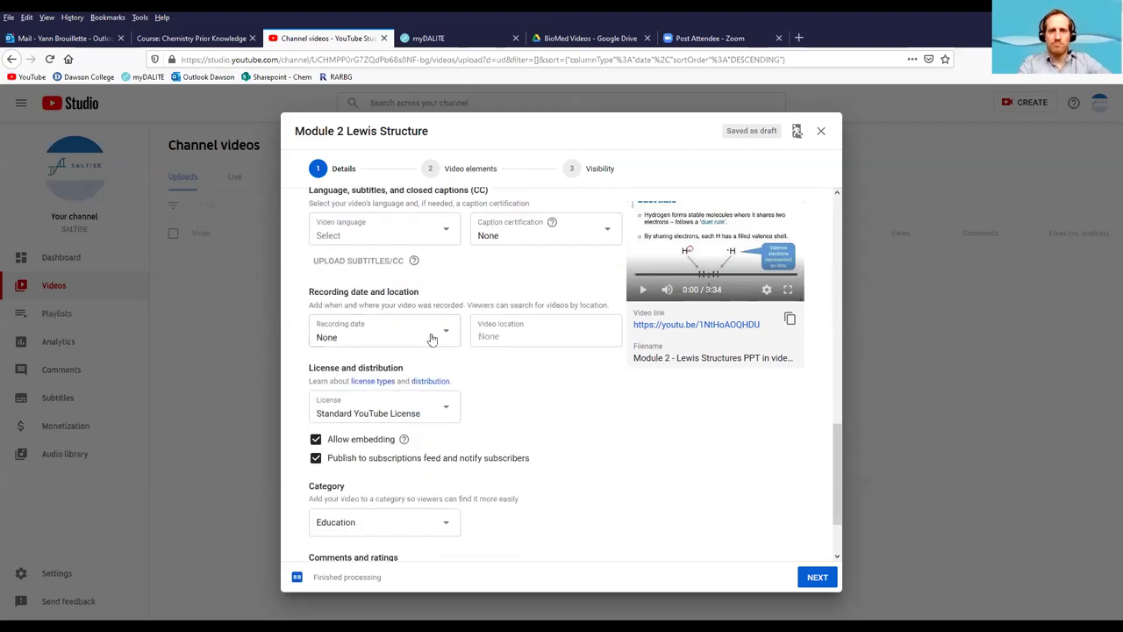
{"action": "scroll", "coordinate": [429, 326], "scroll_direction": "down", "scroll_amount": 1}
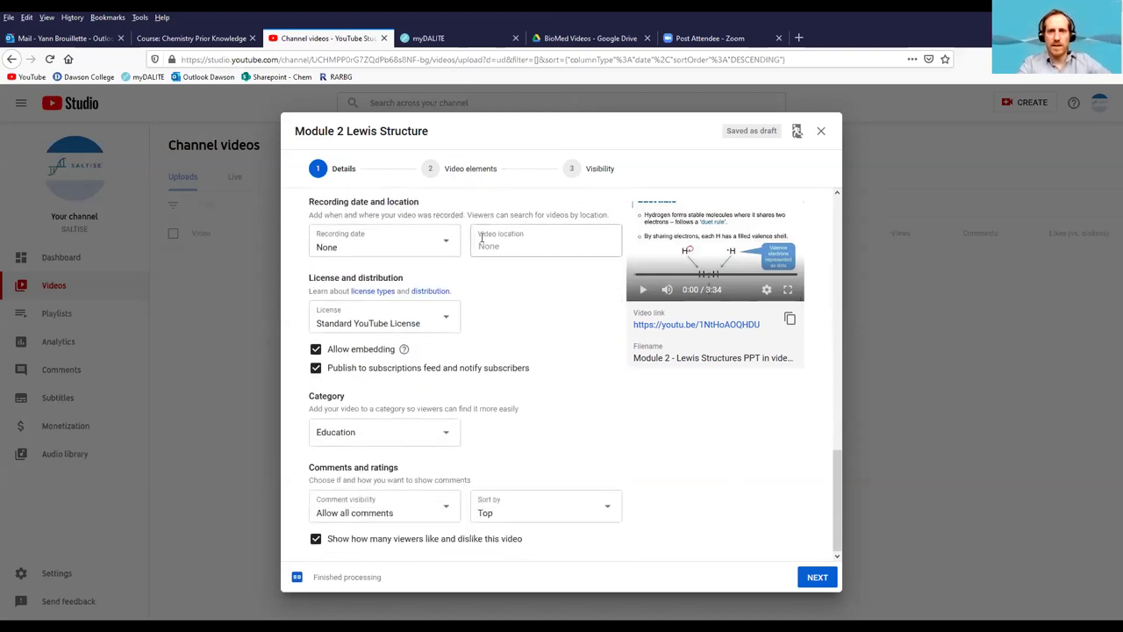
- Copy the uploaded video's link from the upload details
{"action": "scroll", "coordinate": [592, 398], "scroll_direction": "up", "scroll_amount": 10}
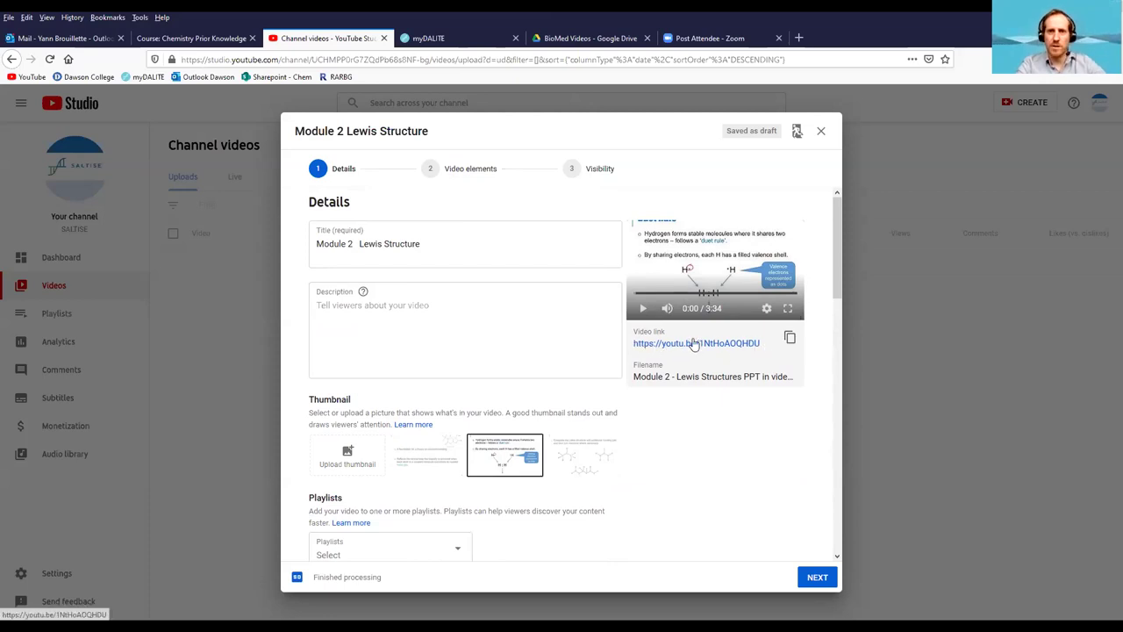
{"action": "left_click", "coordinate": [794, 343]}
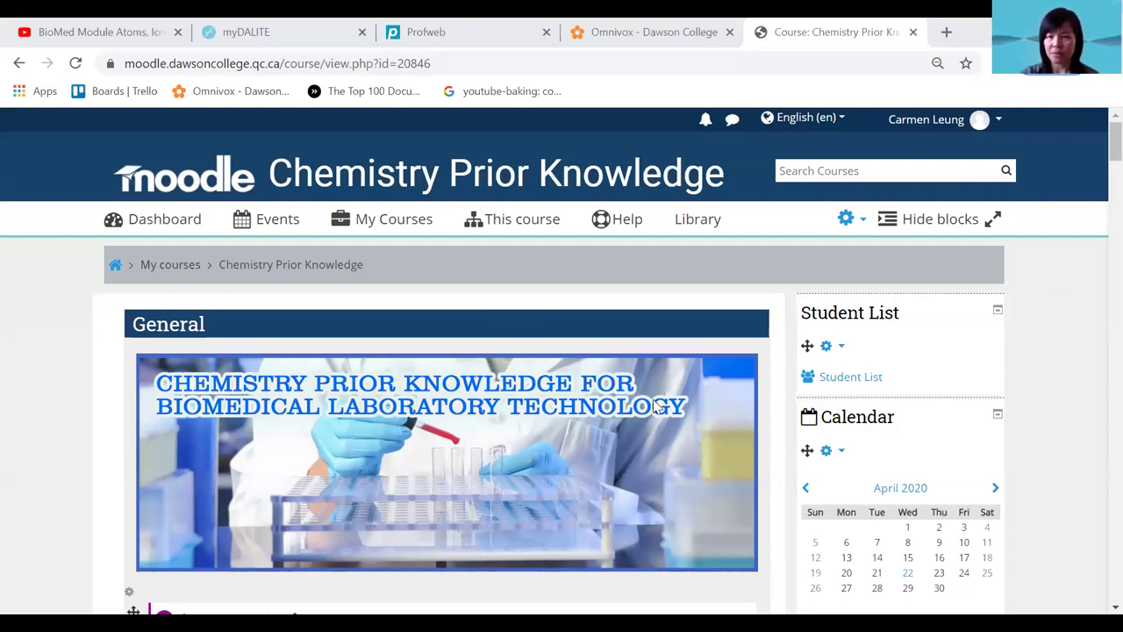
- Add an Interactive Content activity to the "Bonding: Atoms, Ions & Bonds" section of the Chemistry Prior Knowledge Moodle course
{"action": "scroll", "coordinate": [660, 413], "scroll_direction": "down", "scroll_amount": 3}
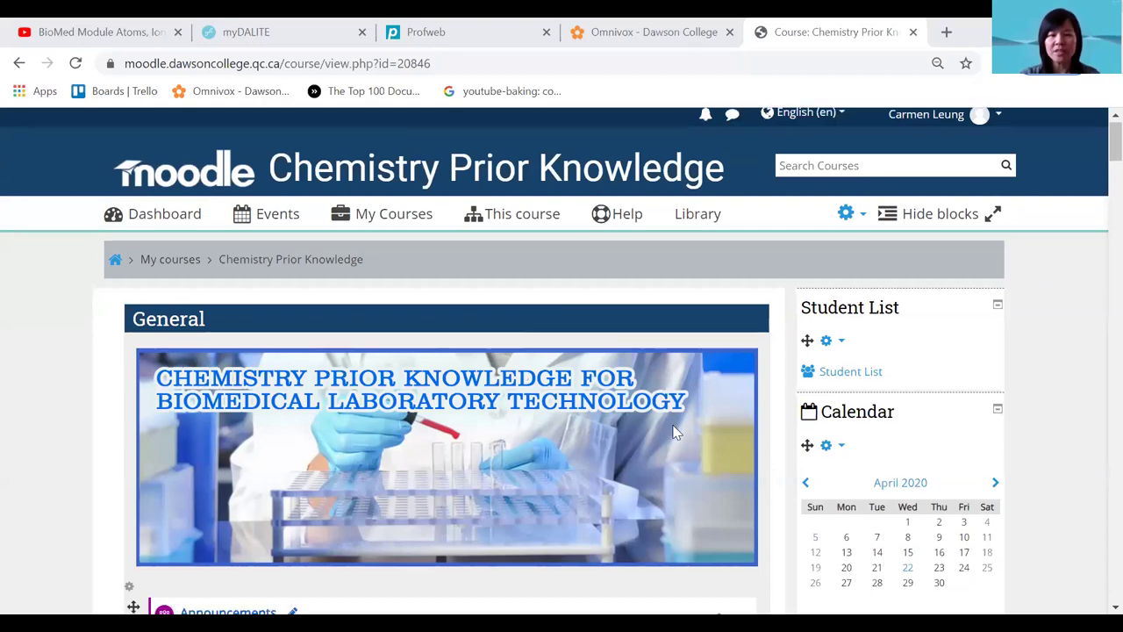
{"action": "scroll", "coordinate": [667, 427], "scroll_direction": "down", "scroll_amount": 6}
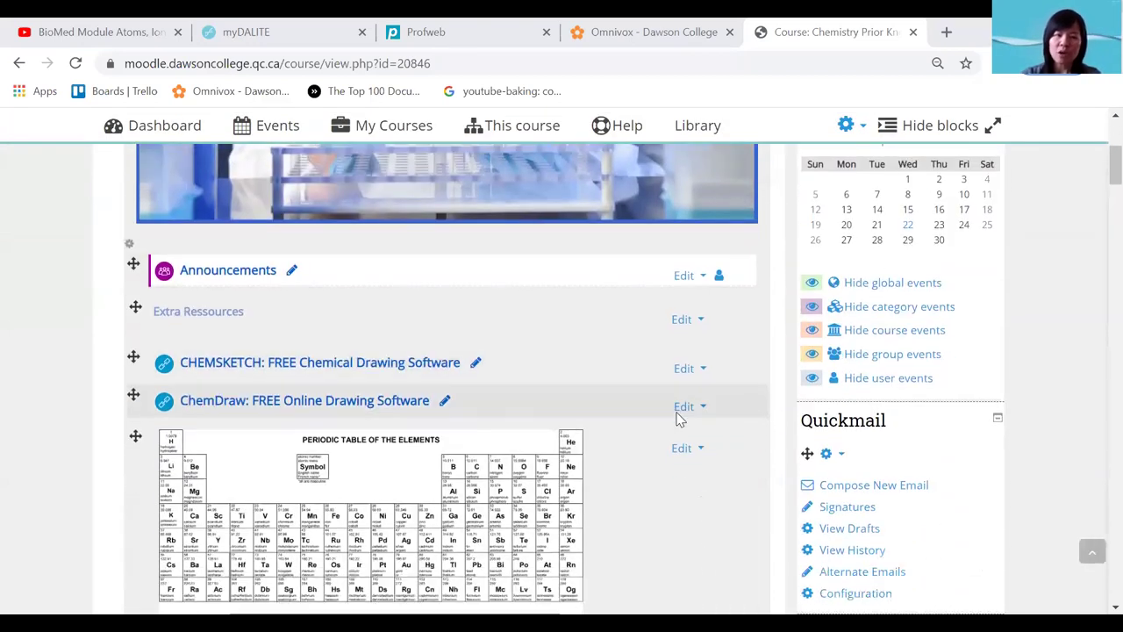
{"action": "scroll", "coordinate": [677, 415], "scroll_direction": "down", "scroll_amount": 2}
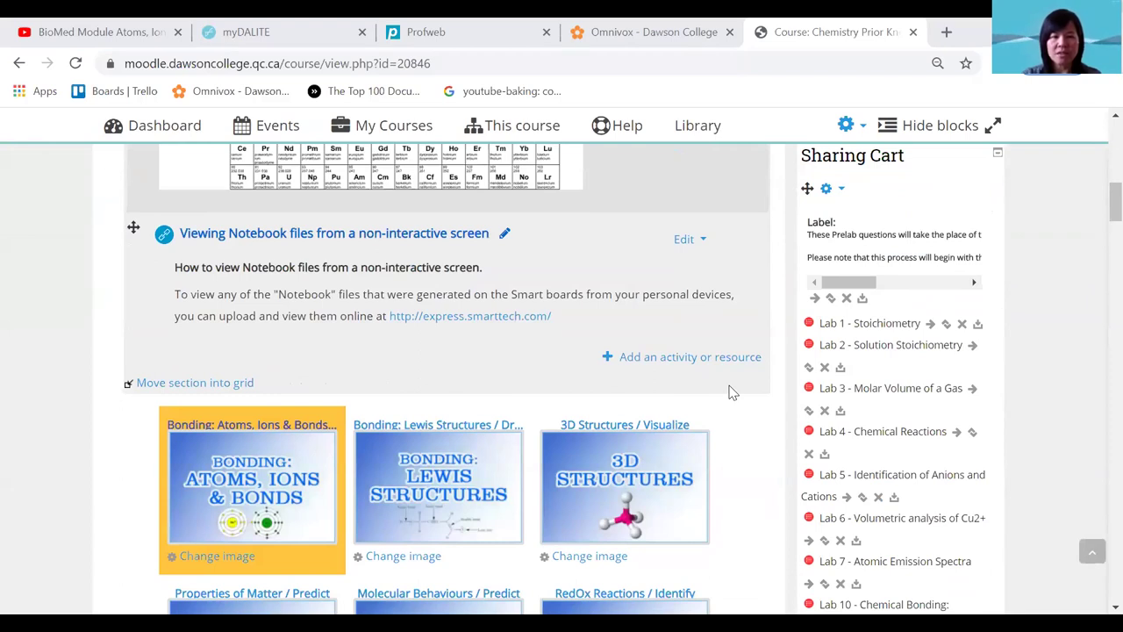
{"action": "scroll", "coordinate": [316, 395], "scroll_direction": "down", "scroll_amount": 7}
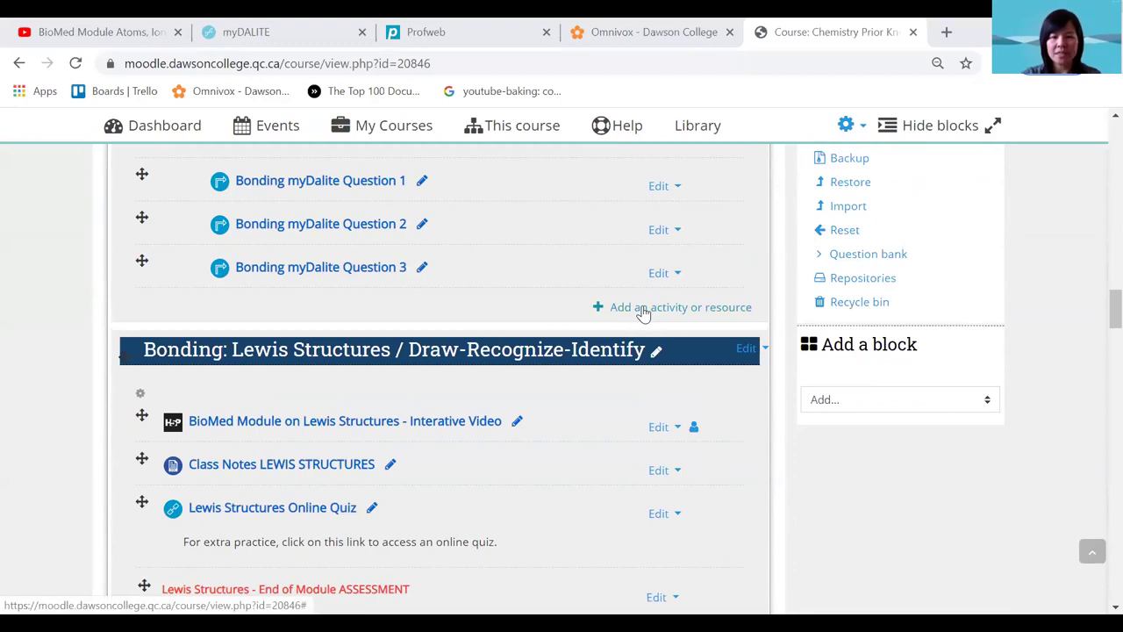
{"action": "left_click", "coordinate": [643, 312]}
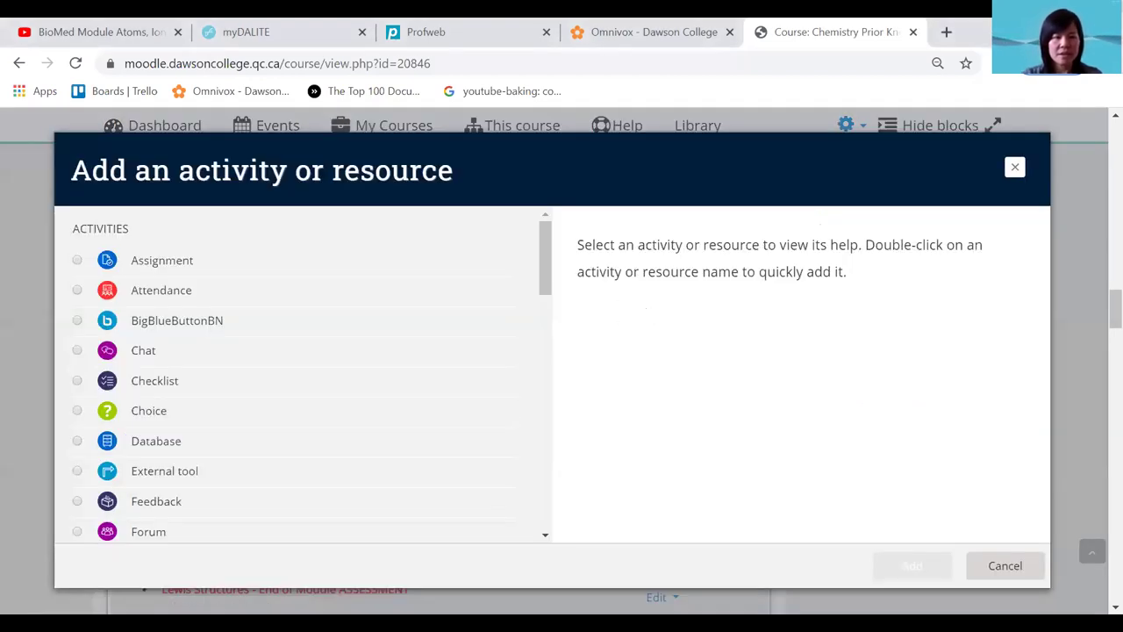
{"action": "scroll", "coordinate": [210, 434], "scroll_direction": "down", "scroll_amount": 5}
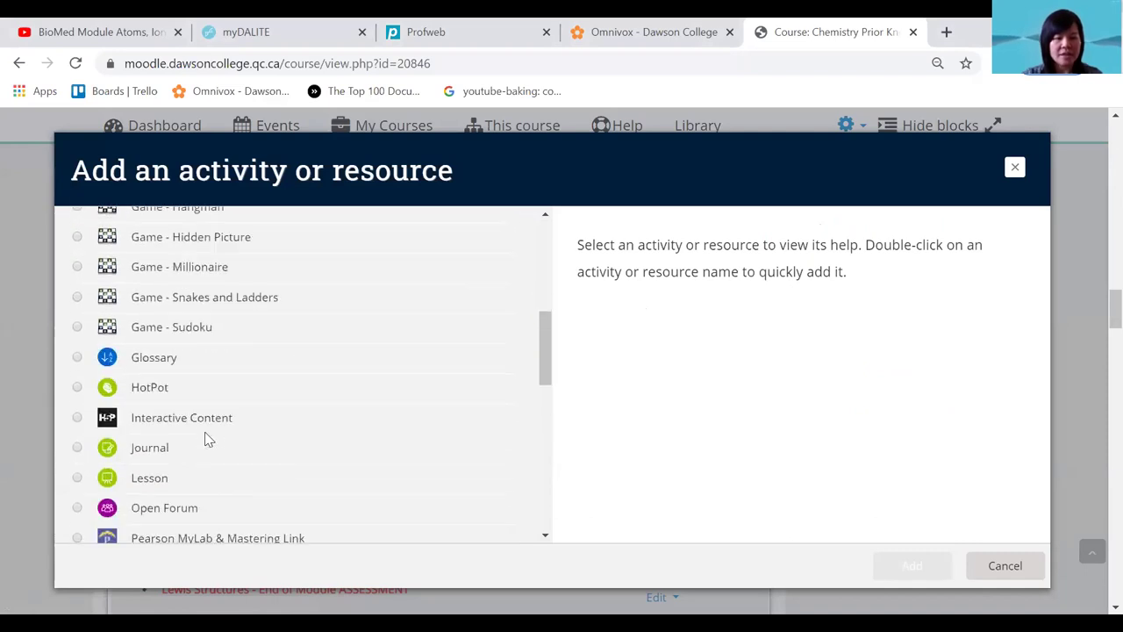
{"action": "left_click", "coordinate": [183, 408]}
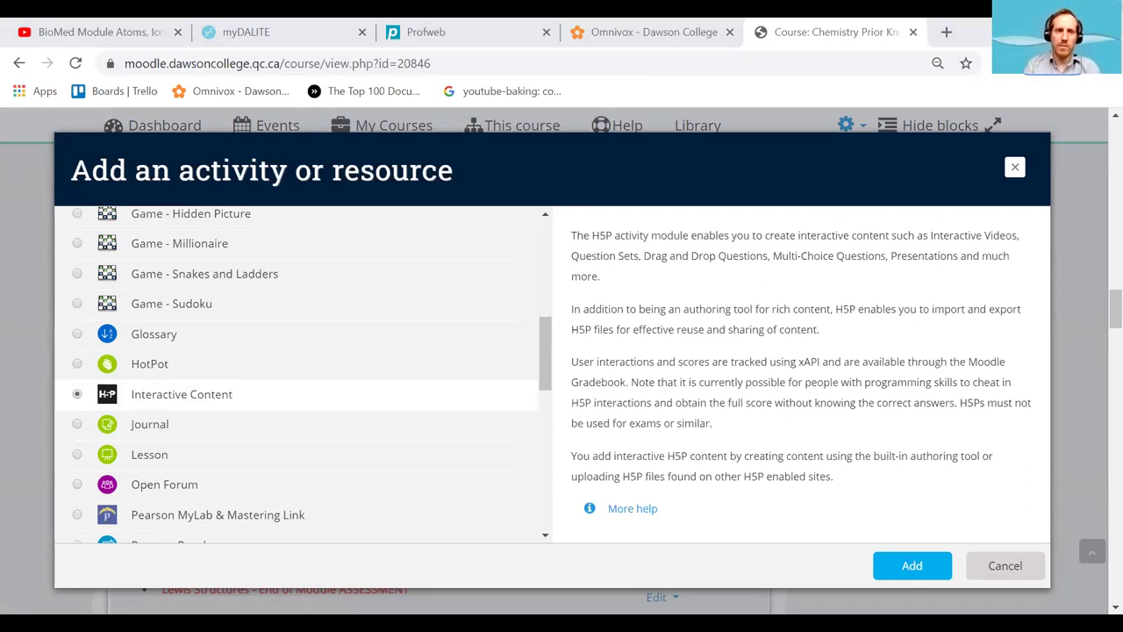
{"action": "left_click", "coordinate": [911, 566]}
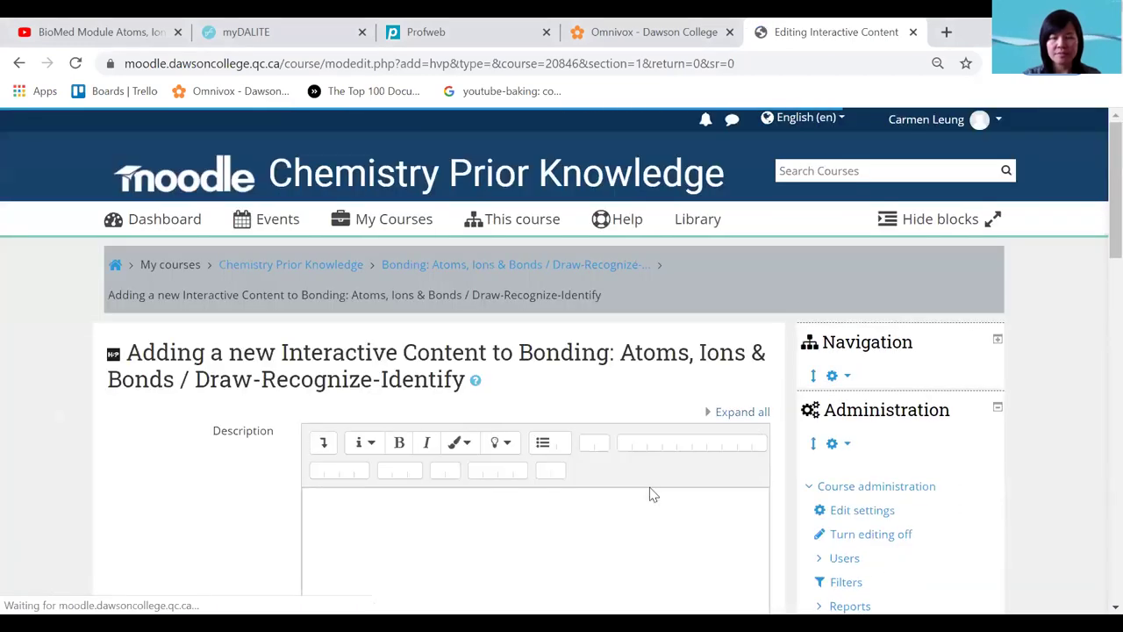
- Browse the H5P content types and choose Interactive Video for the new activity
{"action": "scroll", "coordinate": [676, 489], "scroll_direction": "down", "scroll_amount": 5}
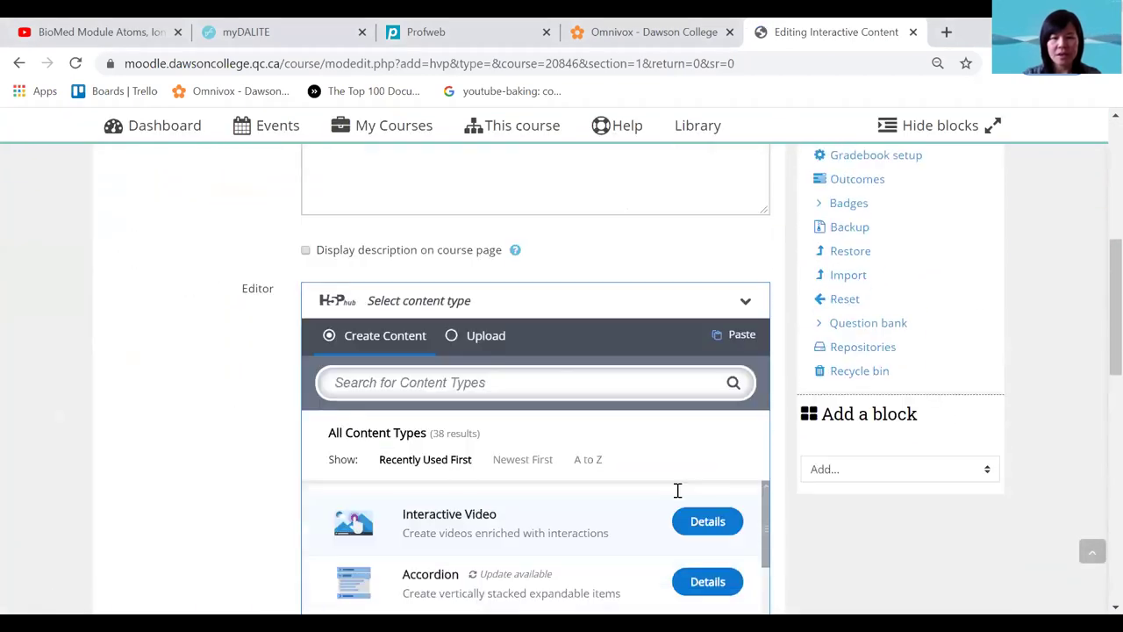
{"action": "scroll", "coordinate": [678, 490], "scroll_direction": "down", "scroll_amount": 3}
{"action": "scroll", "coordinate": [799, 522], "scroll_direction": "down", "scroll_amount": 2}
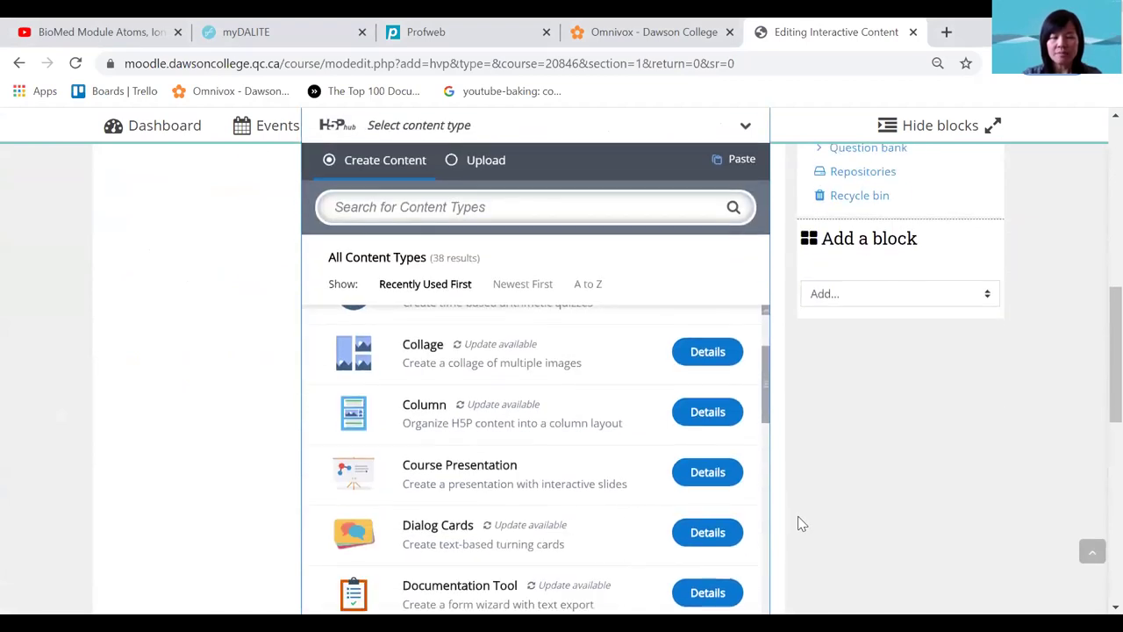
{"action": "left_click_drag", "start_coordinate": [765, 379], "coordinate": [771, 464]}
{"action": "scroll", "coordinate": [835, 469], "scroll_direction": "up", "scroll_amount": 1}
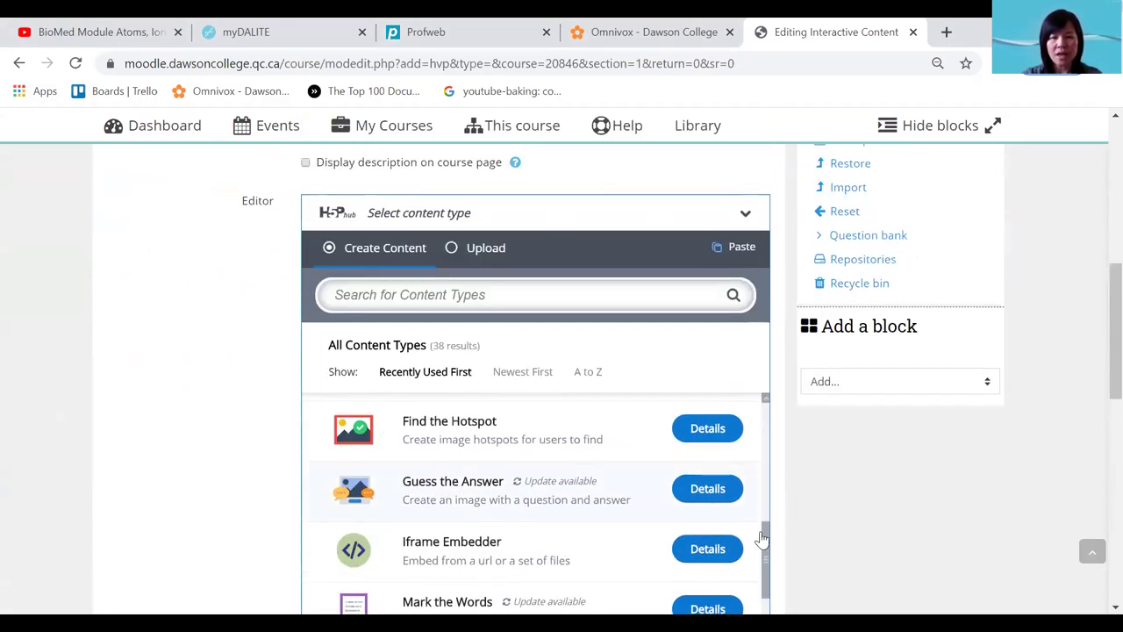
{"action": "left_click_drag", "start_coordinate": [765, 532], "coordinate": [773, 411]}
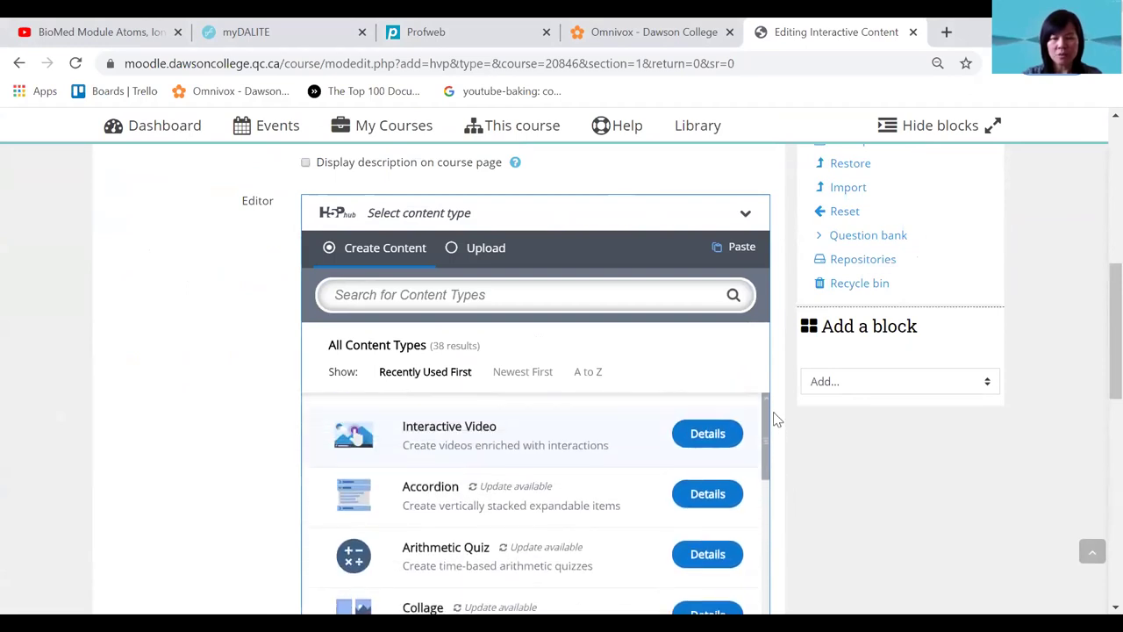
{"action": "left_click", "coordinate": [453, 434]}
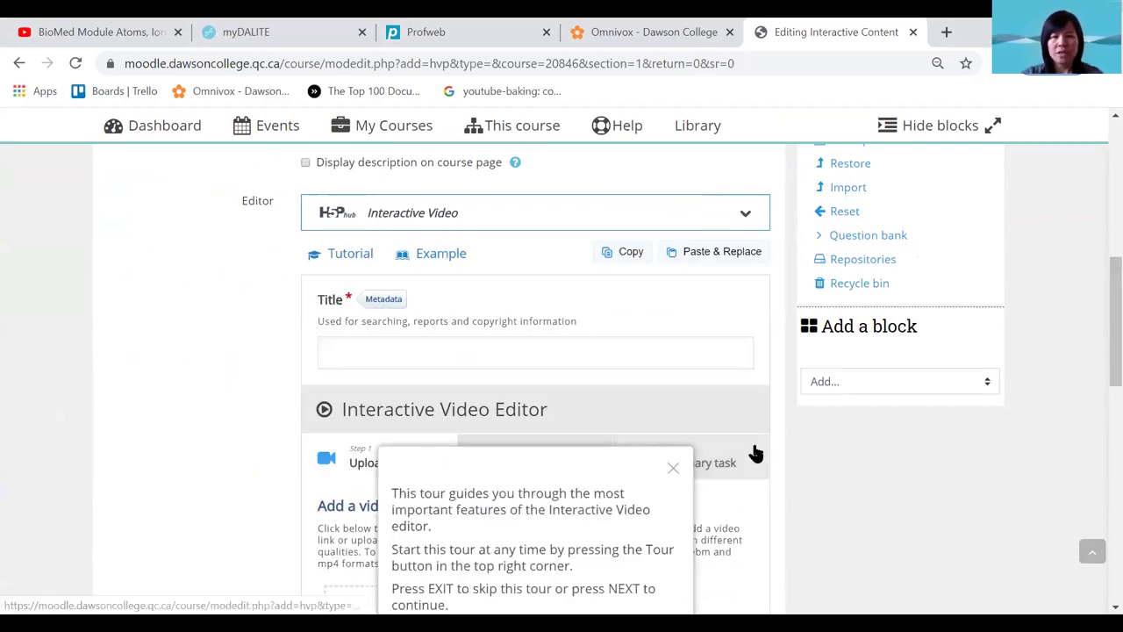
- Title the interactive video "Tutorial Video"
{"action": "scroll", "coordinate": [756, 453], "scroll_direction": "down", "scroll_amount": 1}
{"action": "left_click", "coordinate": [368, 261]}
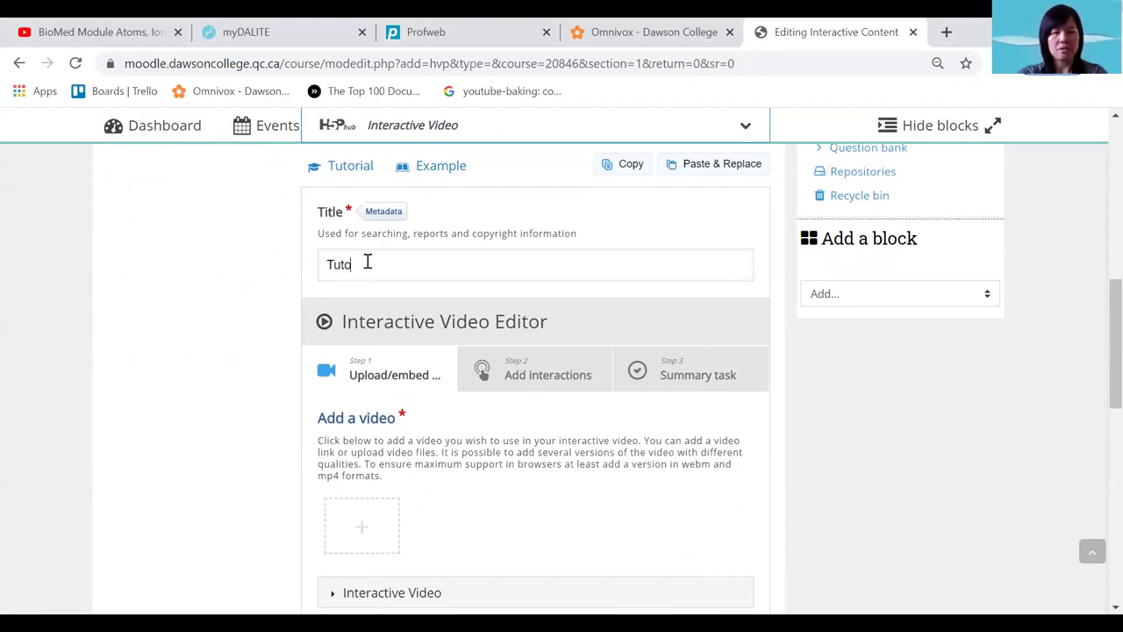
{"action": "type", "text": "Tutorial Vide"}
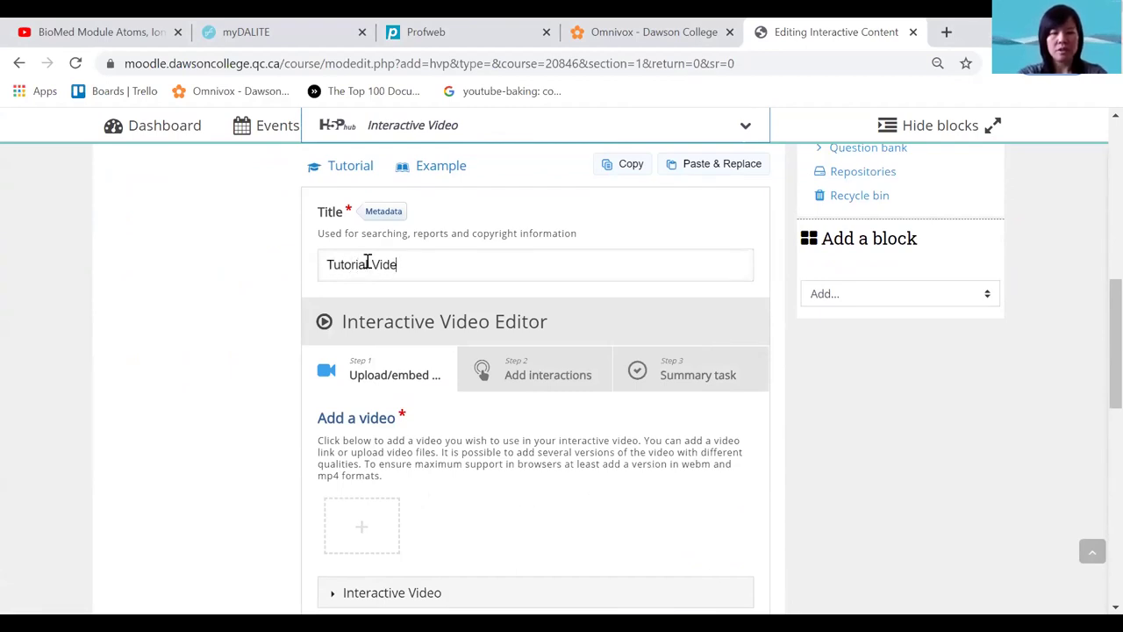
{"action": "type", "text": "o"}
- Copy the share link of the YouTube video "BioMed Module Atoms, Ions and Bonds" and insert it as the interactive video's source
{"action": "scroll", "coordinate": [638, 519], "scroll_direction": "down", "scroll_amount": 1}
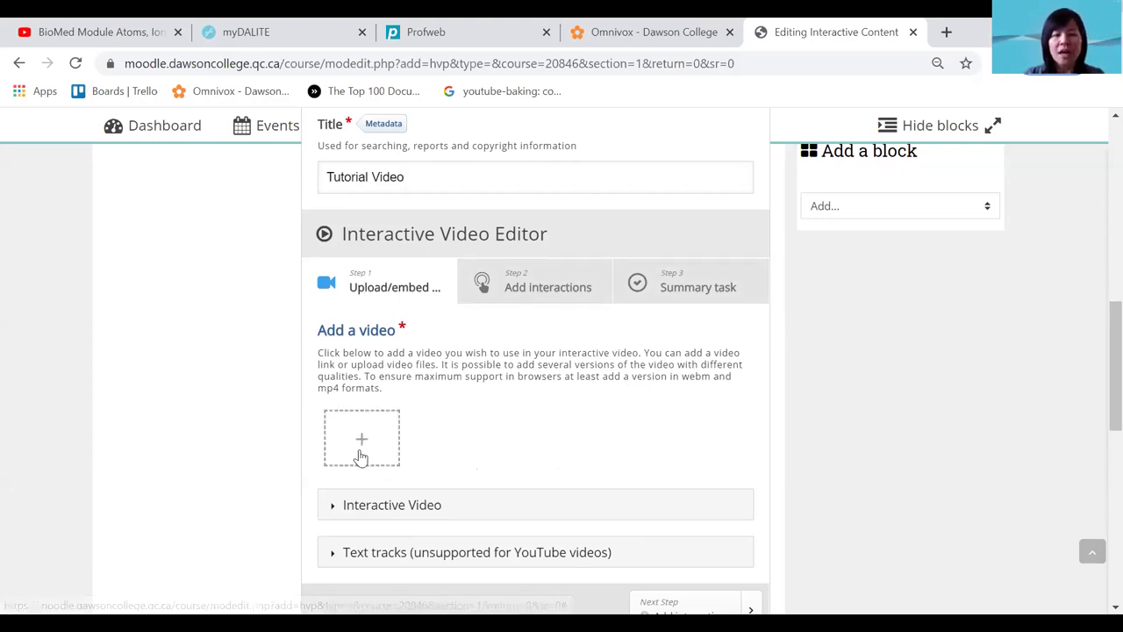
{"action": "scroll", "coordinate": [431, 478], "scroll_direction": "down", "scroll_amount": 1}
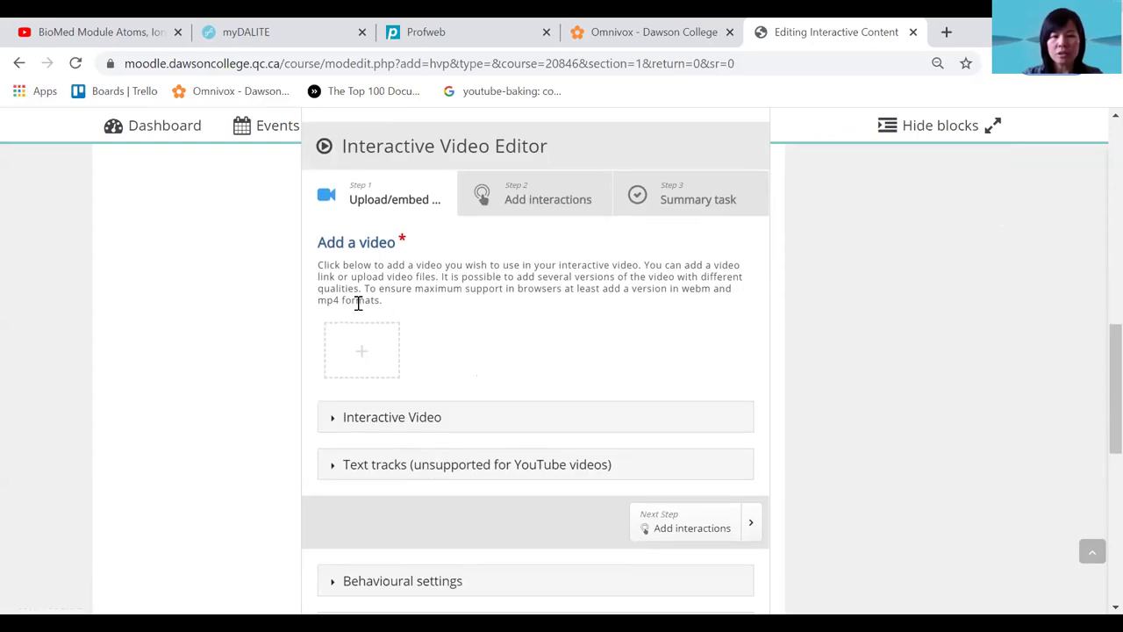
{"action": "left_click", "coordinate": [365, 348]}
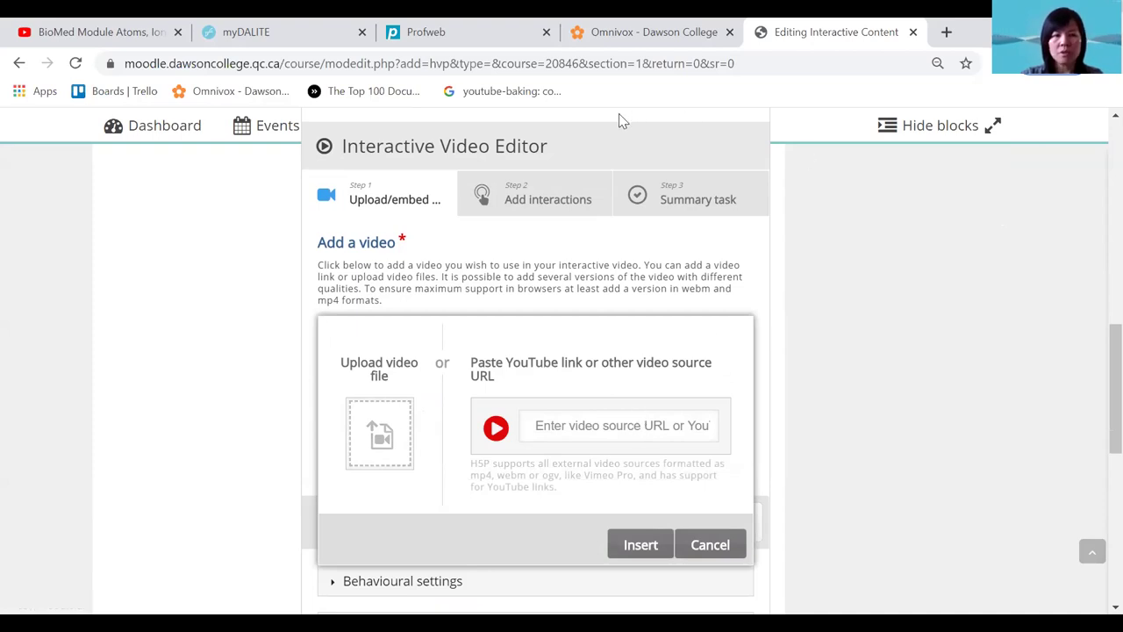
{"action": "left_click", "coordinate": [44, 26]}
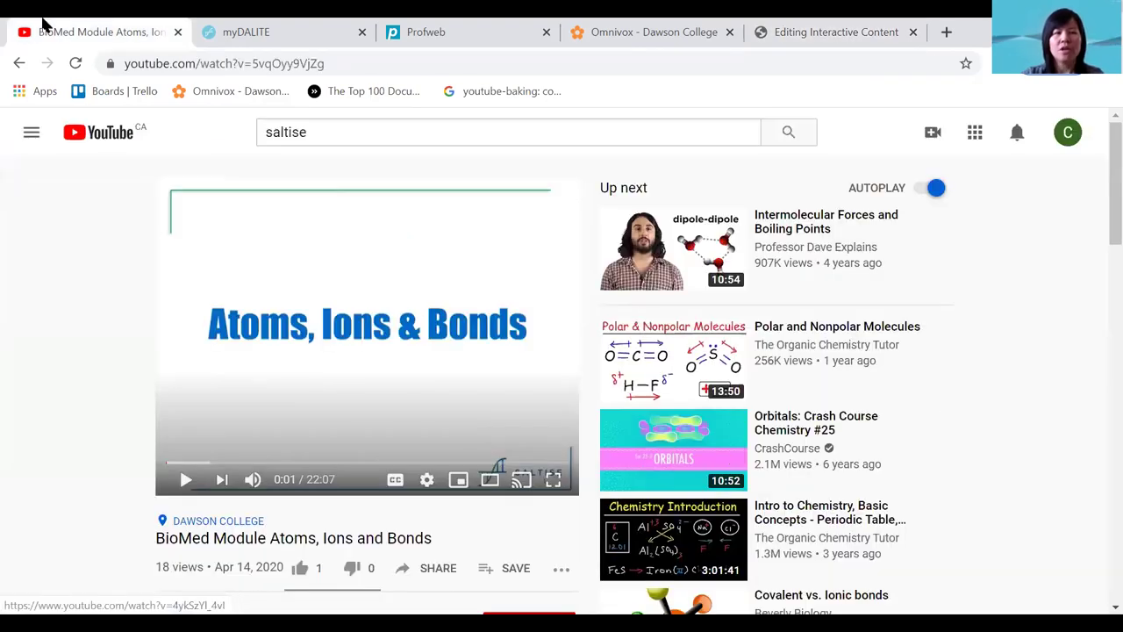
{"action": "left_click", "coordinate": [438, 568]}
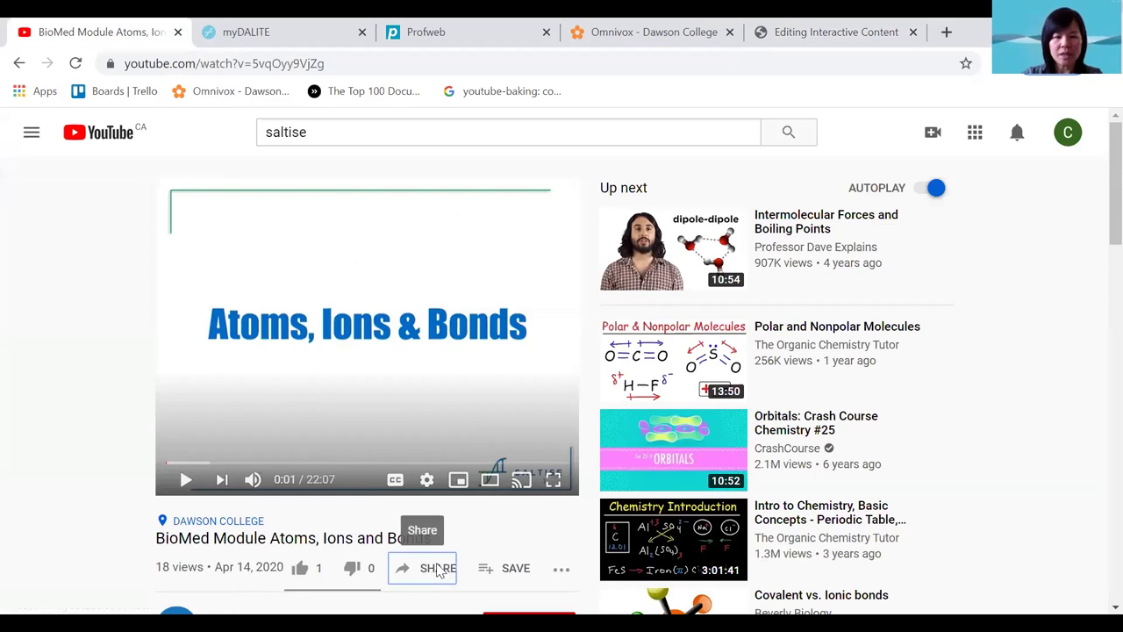
{"action": "left_click", "coordinate": [734, 399]}
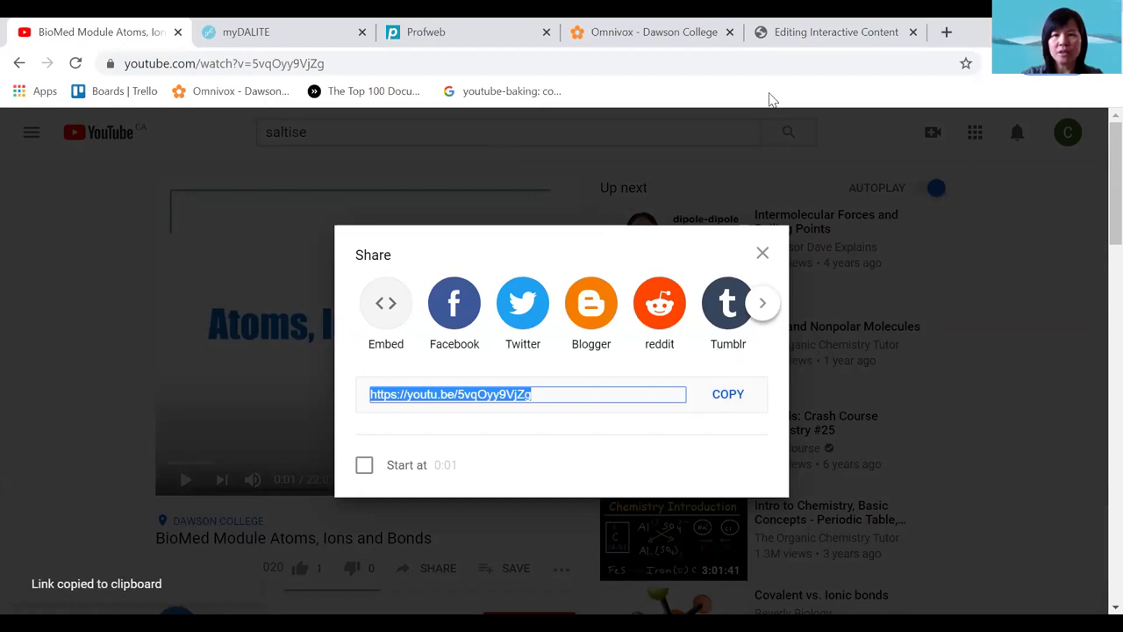
{"action": "left_click", "coordinate": [821, 32]}
{"action": "left_click", "coordinate": [636, 544]}
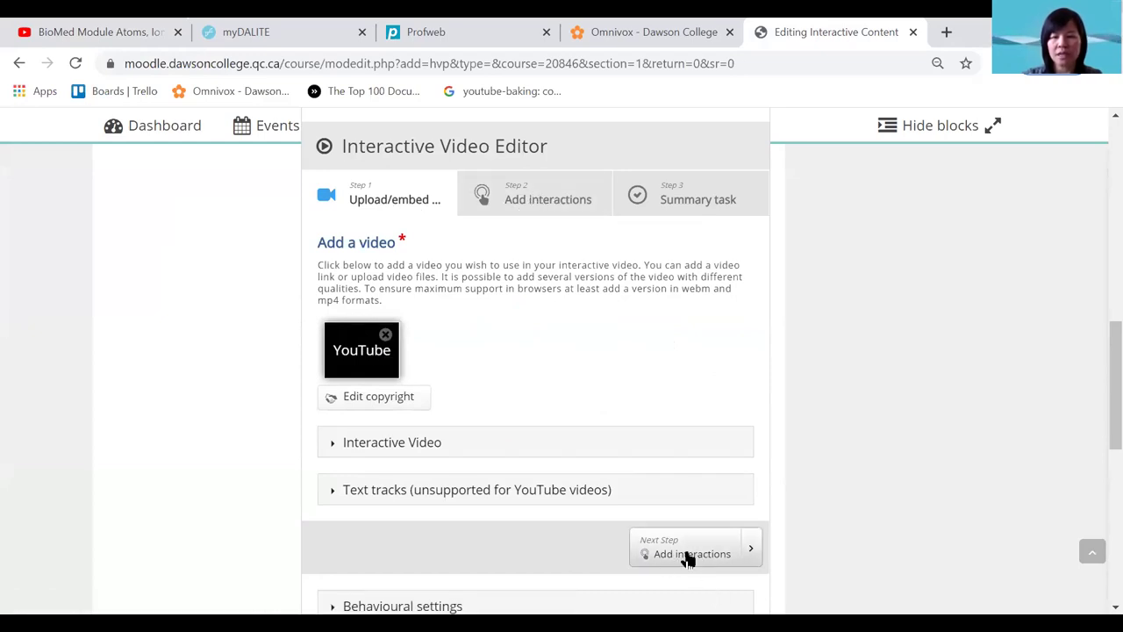
- Go to the add-interactions stage and pause the video at 4:18, on the mass number exercise, dismissing the suggested videos
{"action": "left_click", "coordinate": [518, 198]}
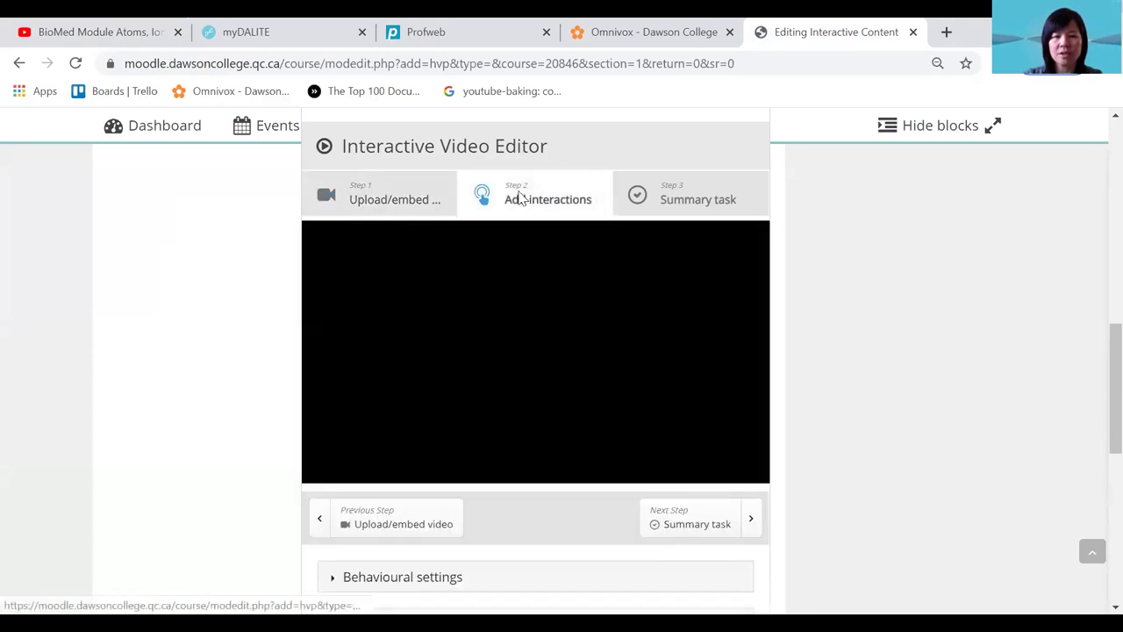
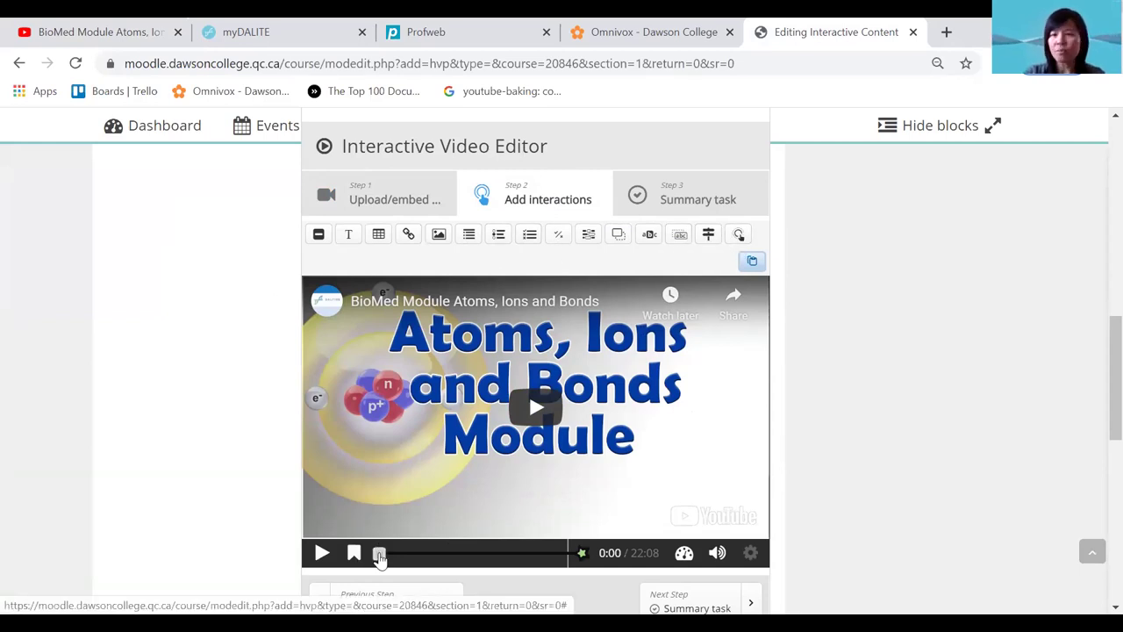
{"action": "left_click_drag", "start_coordinate": [379, 558], "coordinate": [414, 556]}
{"action": "left_click", "coordinate": [322, 554]}
{"action": "left_click", "coordinate": [325, 555]}
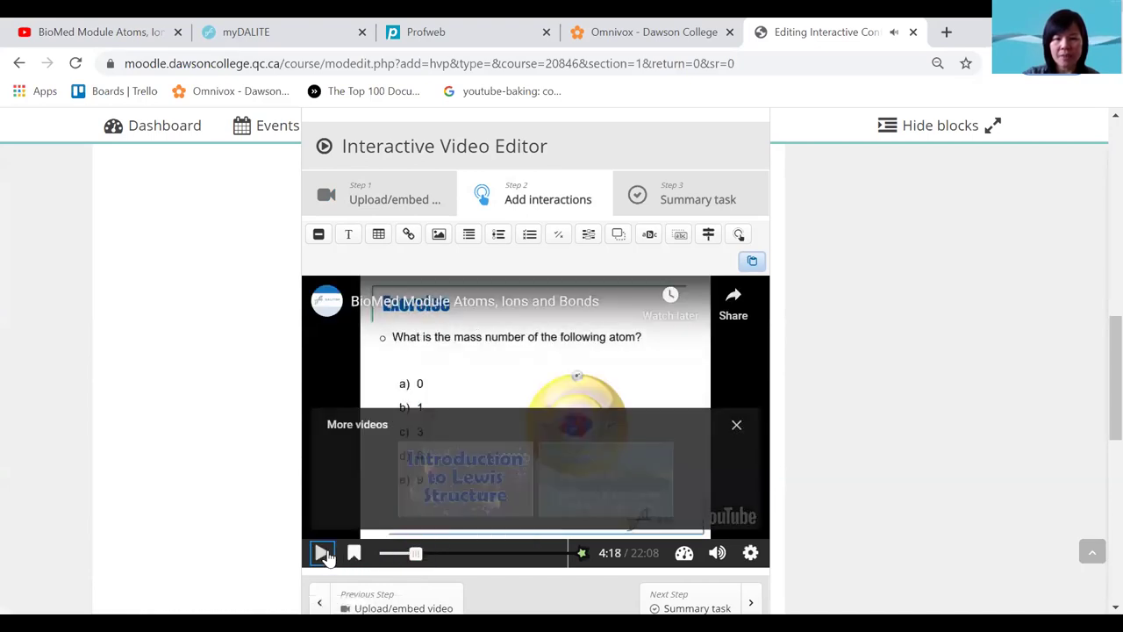
{"action": "left_click", "coordinate": [735, 424]}
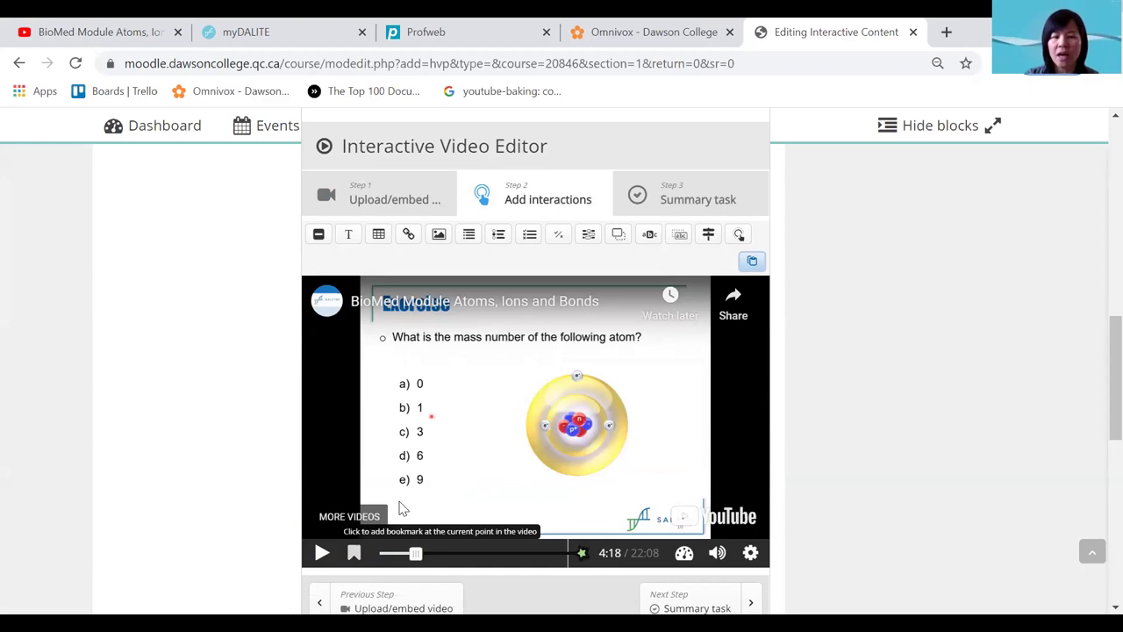
- Add a Multiple Choice interaction at 4:18 that pauses the video, with its display time ending at 4:18
{"action": "left_click", "coordinate": [529, 235]}
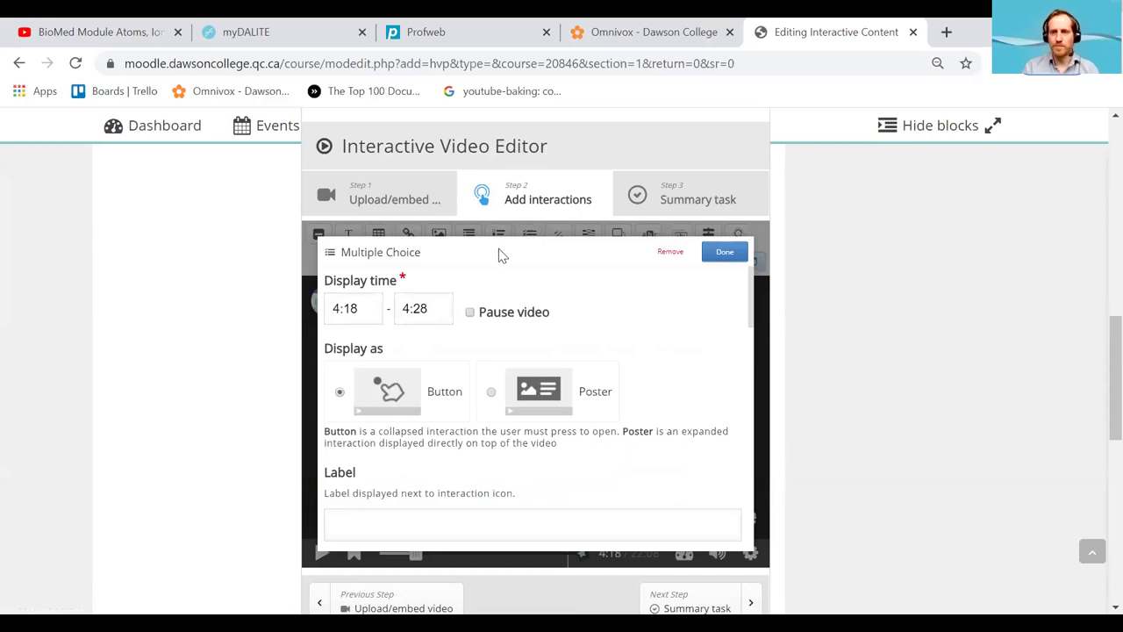
{"action": "left_click", "coordinate": [471, 313]}
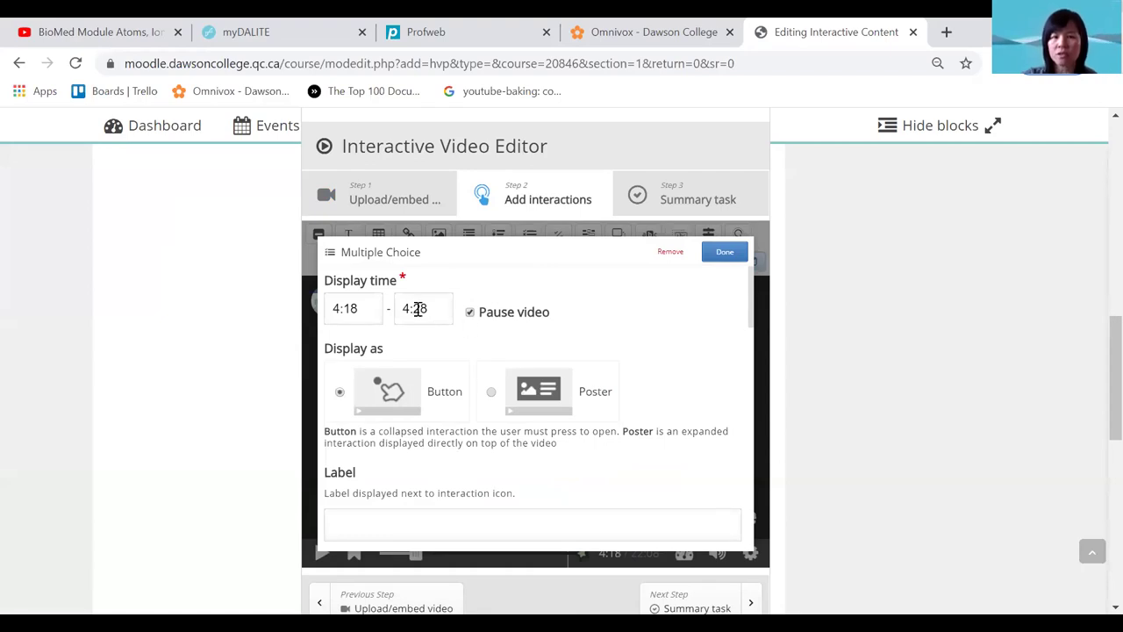
{"action": "key", "text": "BackSpace"}
{"action": "type", "text": "1"}
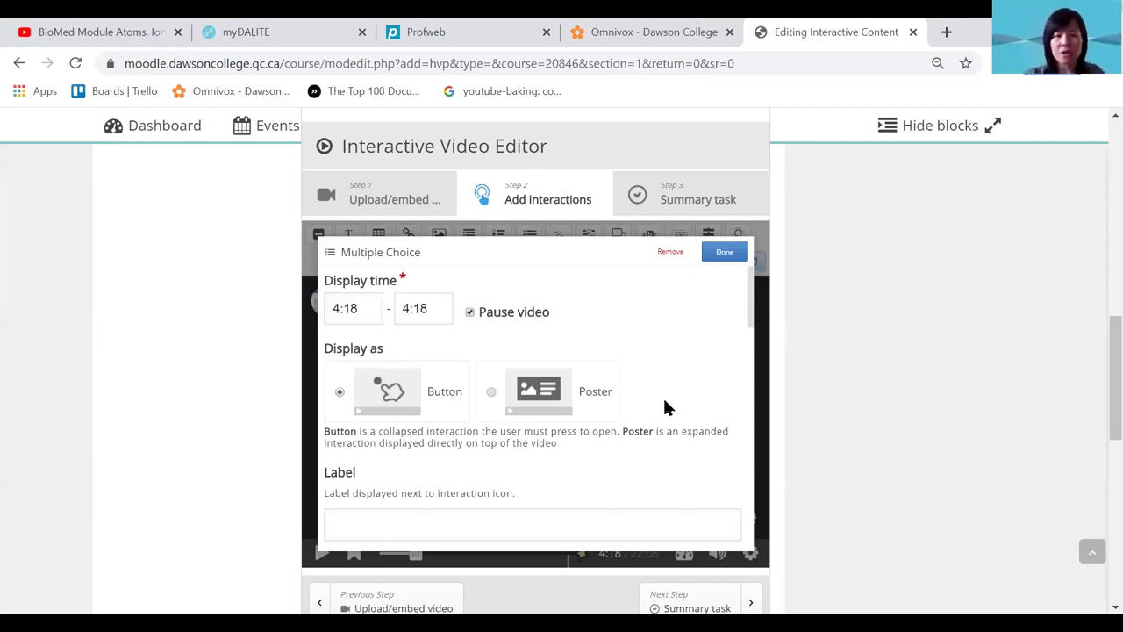
- Enter "WHat is your answer?" as the multiple-choice question
{"action": "scroll", "coordinate": [496, 481], "scroll_direction": "down", "scroll_amount": 3}
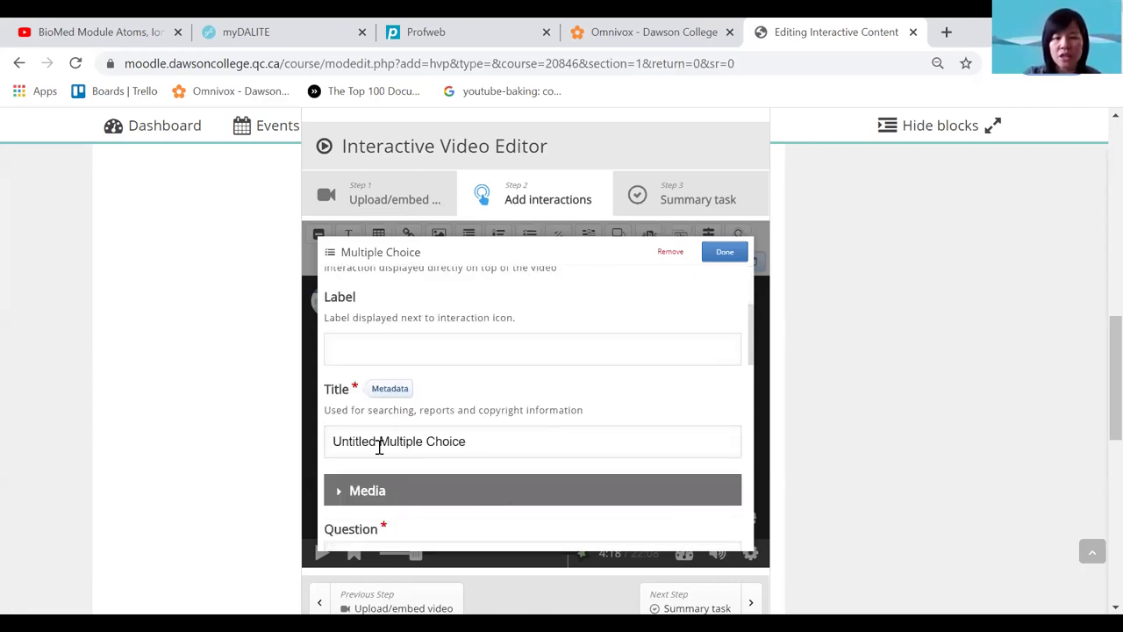
{"action": "scroll", "coordinate": [520, 441], "scroll_direction": "down", "scroll_amount": 1}
{"action": "scroll", "coordinate": [496, 448], "scroll_direction": "down", "scroll_amount": 3}
{"action": "left_click", "coordinate": [374, 383]}
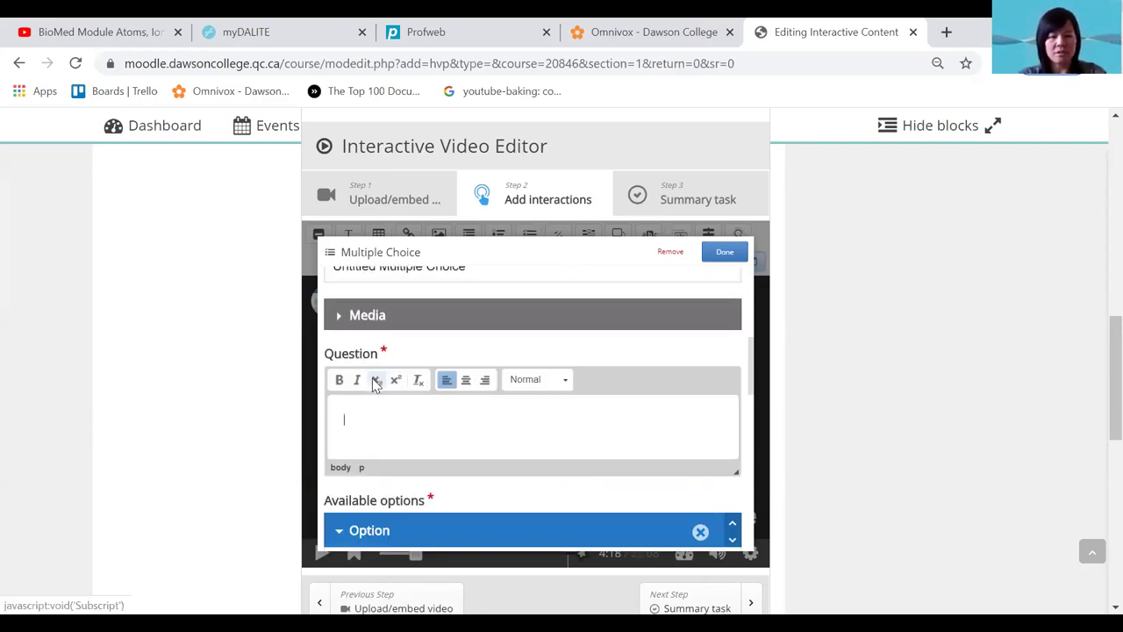
{"action": "type", "text": "WHat is your answer?"}
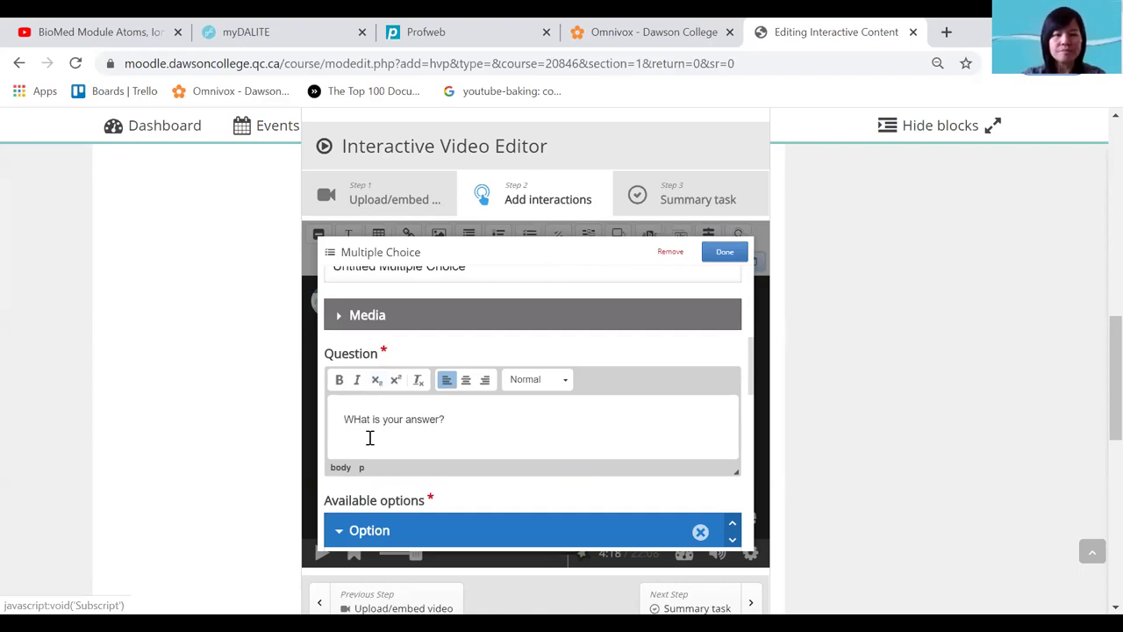
- Enter "K" as the text of the first answer option
{"action": "scroll", "coordinate": [412, 474], "scroll_direction": "down", "scroll_amount": 3}
{"action": "scroll", "coordinate": [360, 456], "scroll_direction": "down", "scroll_amount": 1}
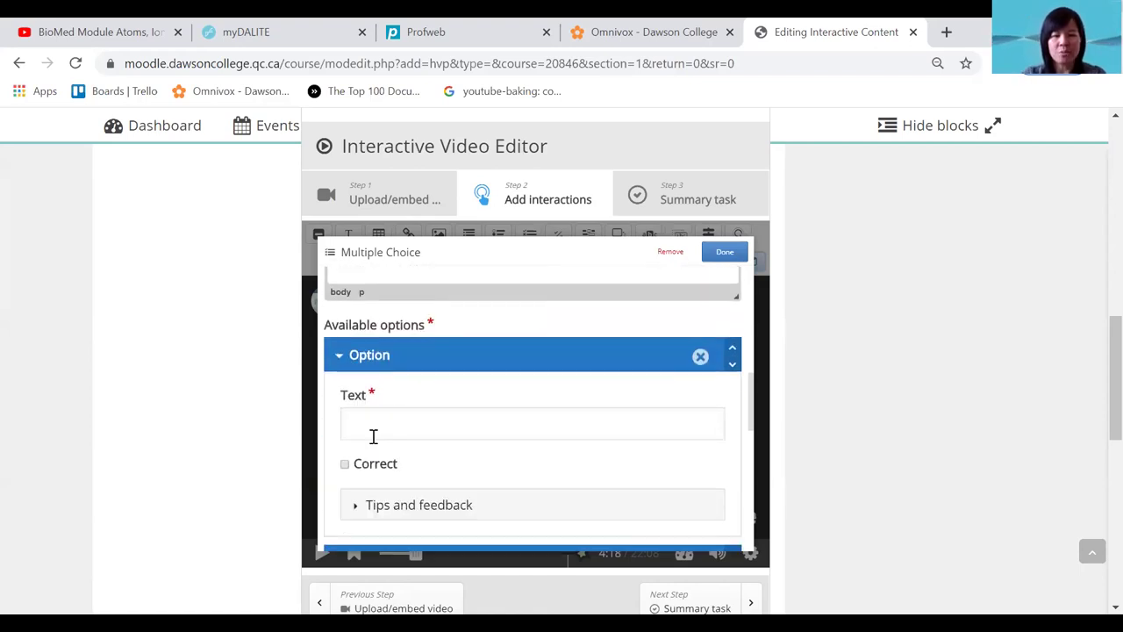
{"action": "left_click", "coordinate": [374, 428]}
{"action": "scroll", "coordinate": [373, 423], "scroll_direction": "down", "scroll_amount": 1}
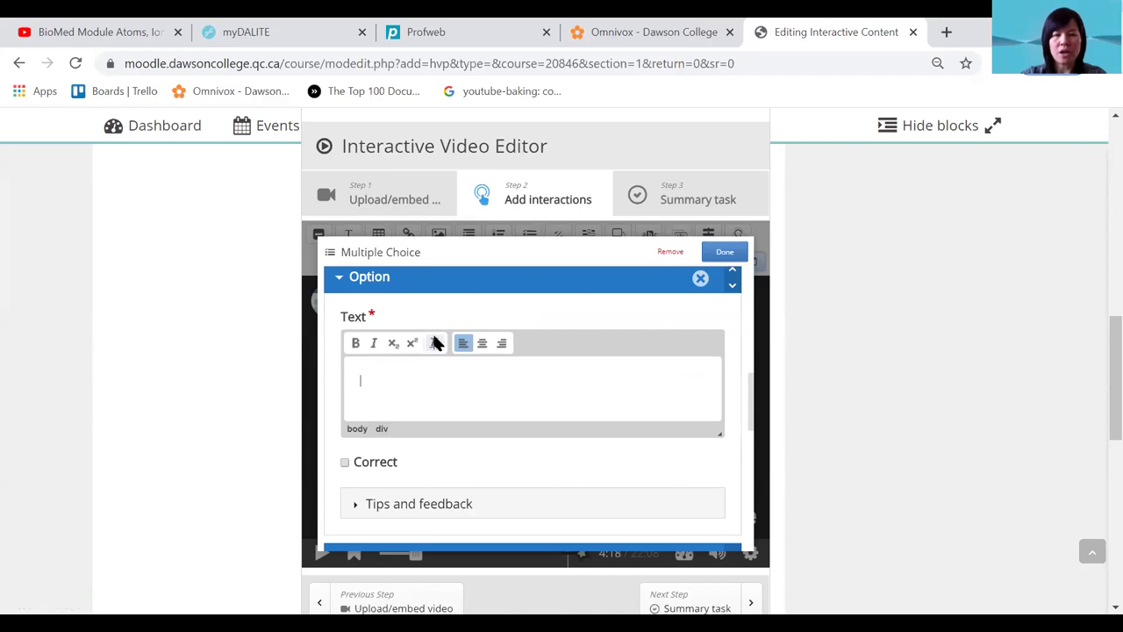
{"action": "scroll", "coordinate": [434, 344], "scroll_direction": "up", "scroll_amount": 1}
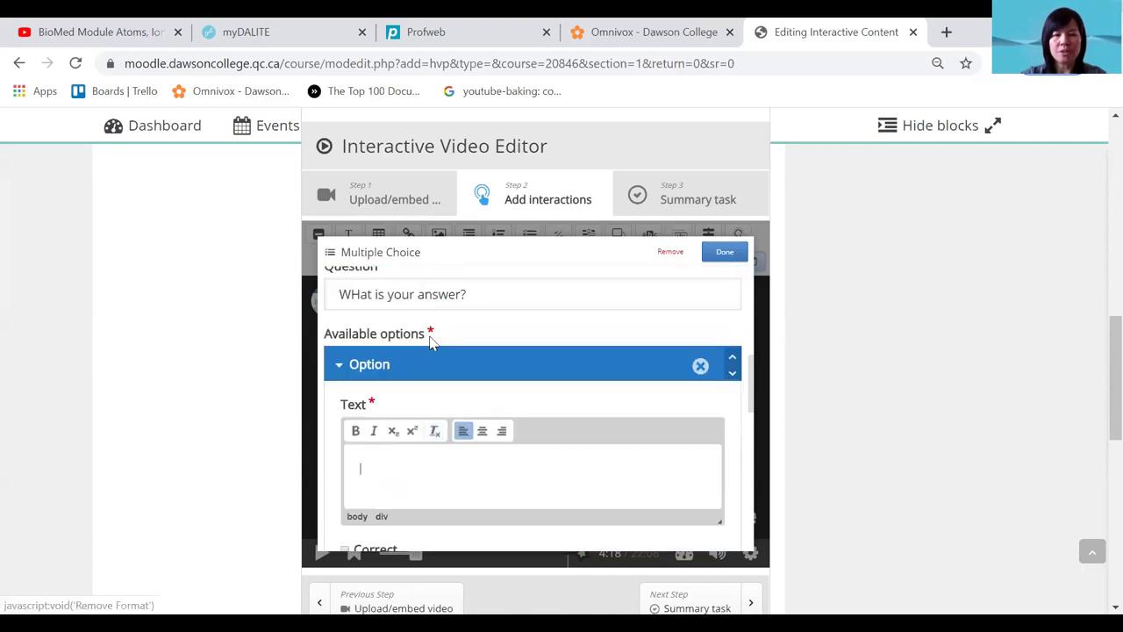
{"action": "left_click", "coordinate": [436, 472]}
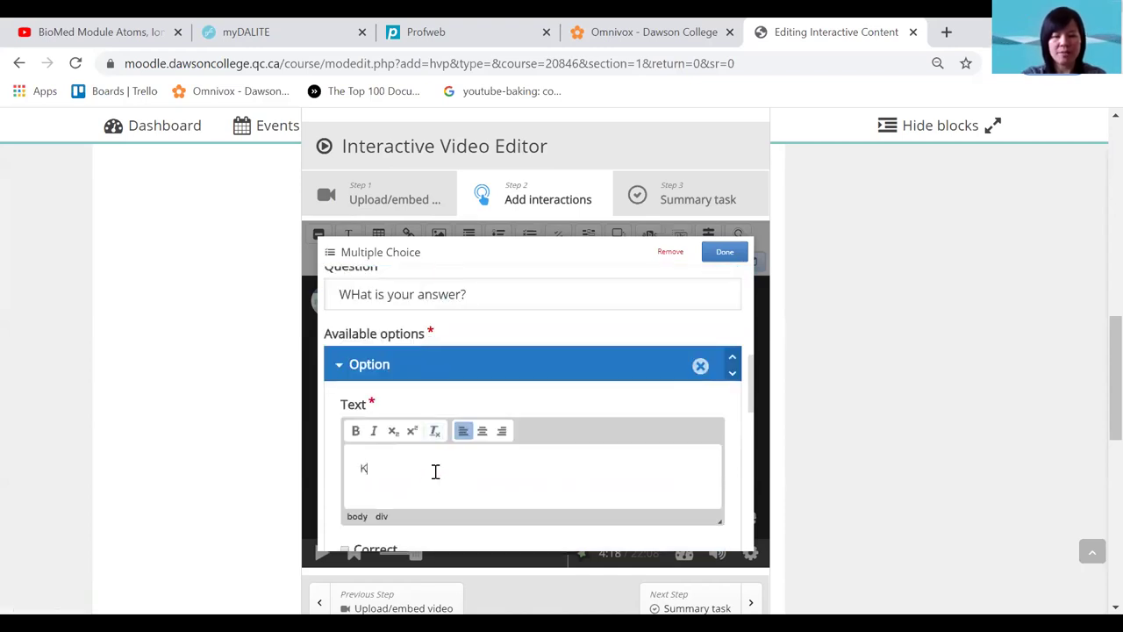
- Give option K the feedback message "Incorrect, because ....." for when that answer is selected
{"action": "scroll", "coordinate": [439, 471], "scroll_direction": "down", "scroll_amount": 1}
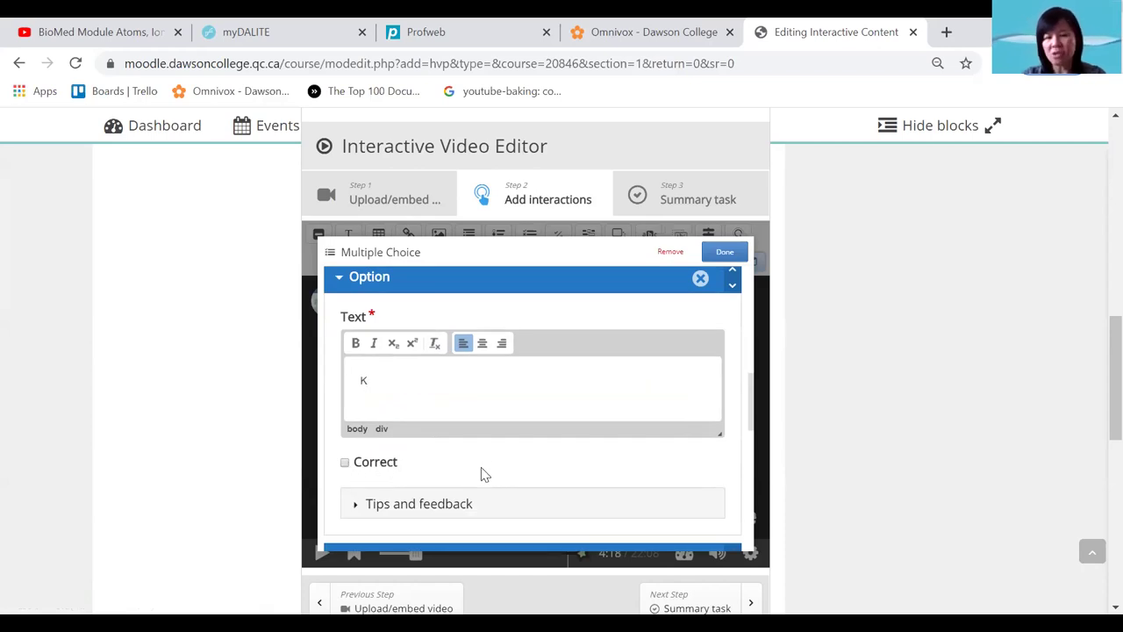
{"action": "scroll", "coordinate": [463, 478], "scroll_direction": "down", "scroll_amount": 1}
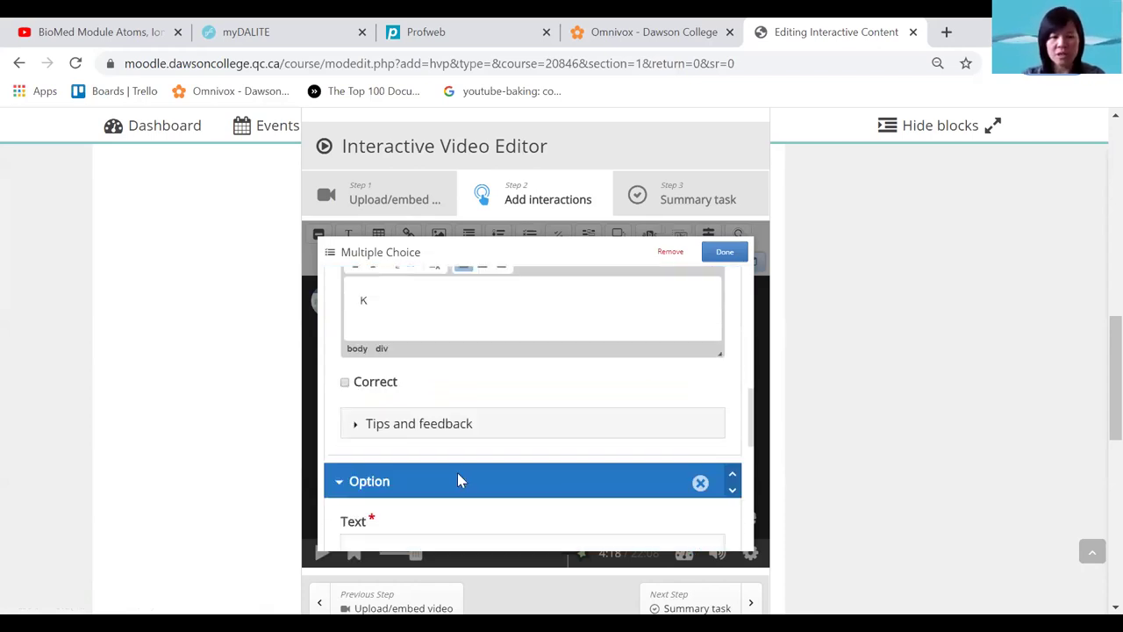
{"action": "left_click", "coordinate": [384, 419]}
{"action": "scroll", "coordinate": [411, 425], "scroll_direction": "down", "scroll_amount": 1}
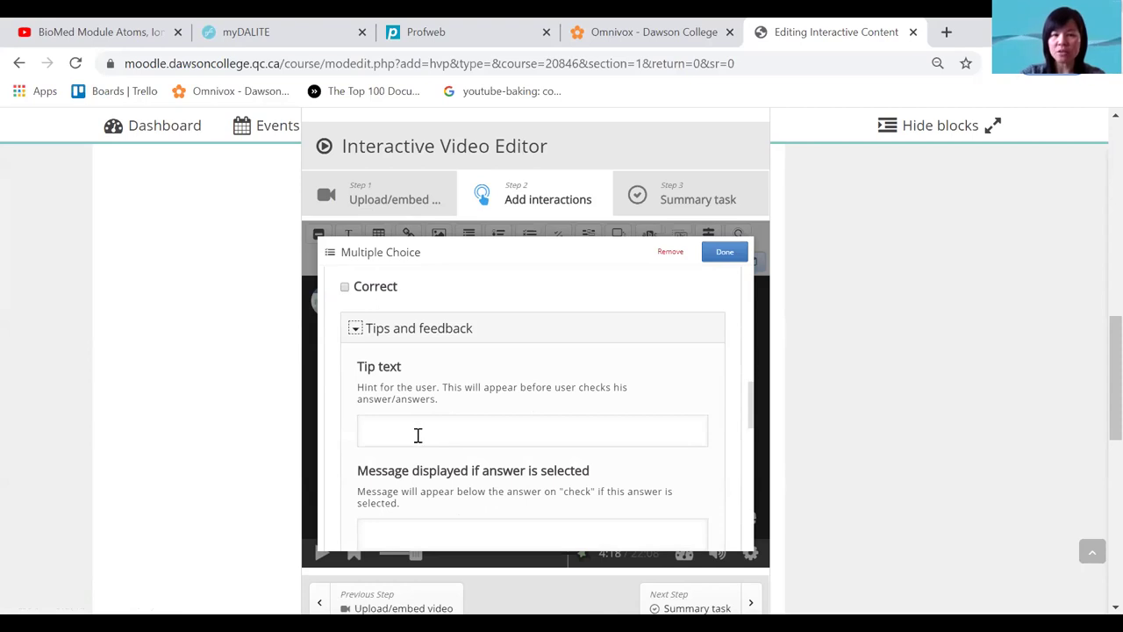
{"action": "scroll", "coordinate": [431, 425], "scroll_direction": "down", "scroll_amount": 1}
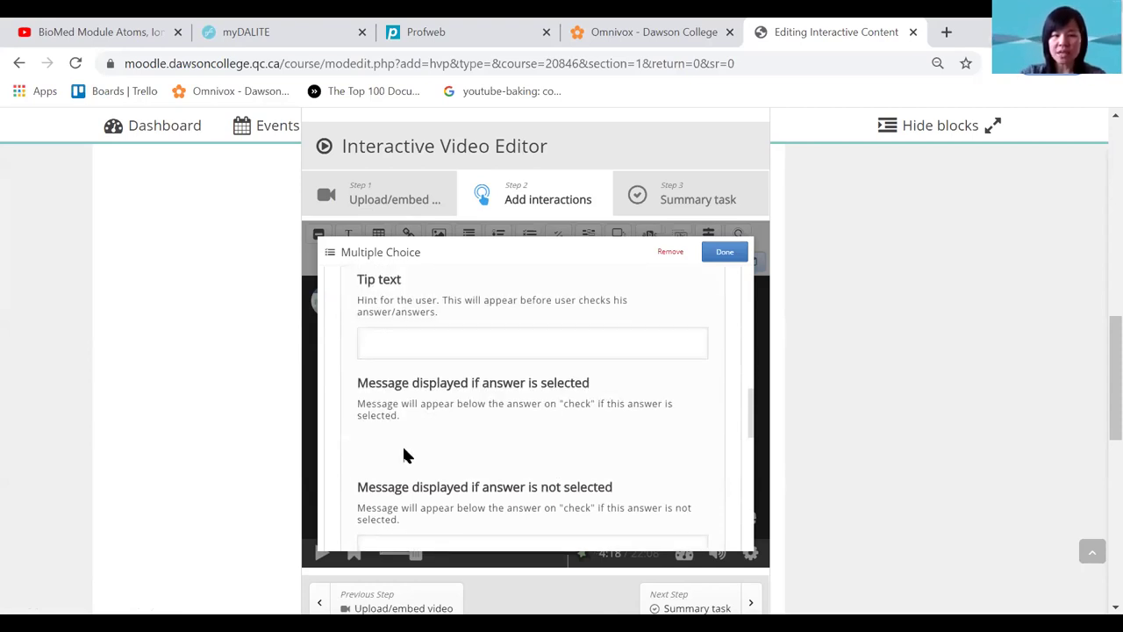
{"action": "left_click", "coordinate": [402, 444]}
{"action": "type", "text": "Incro"}
{"action": "key", "text": "BackSpace"}
{"action": "key", "text": "BackSpace"}
{"action": "type", "text": "orrect, because ...."}
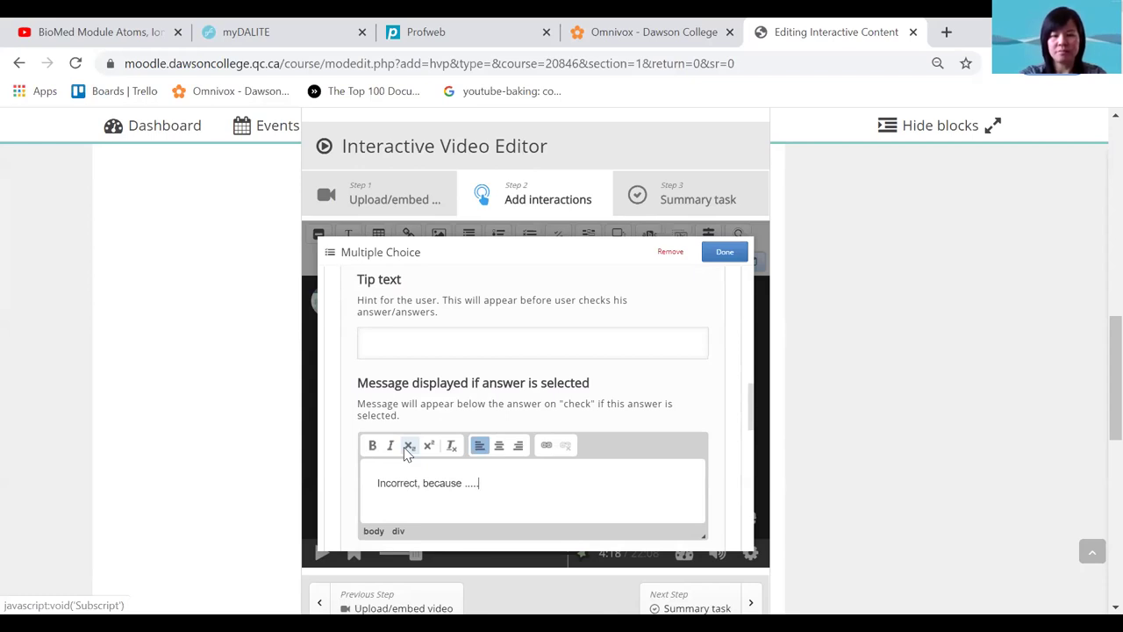
- Enter "Ca" as the second answer option and mark it as correct
{"action": "scroll", "coordinate": [706, 439], "scroll_direction": "down", "scroll_amount": 1}
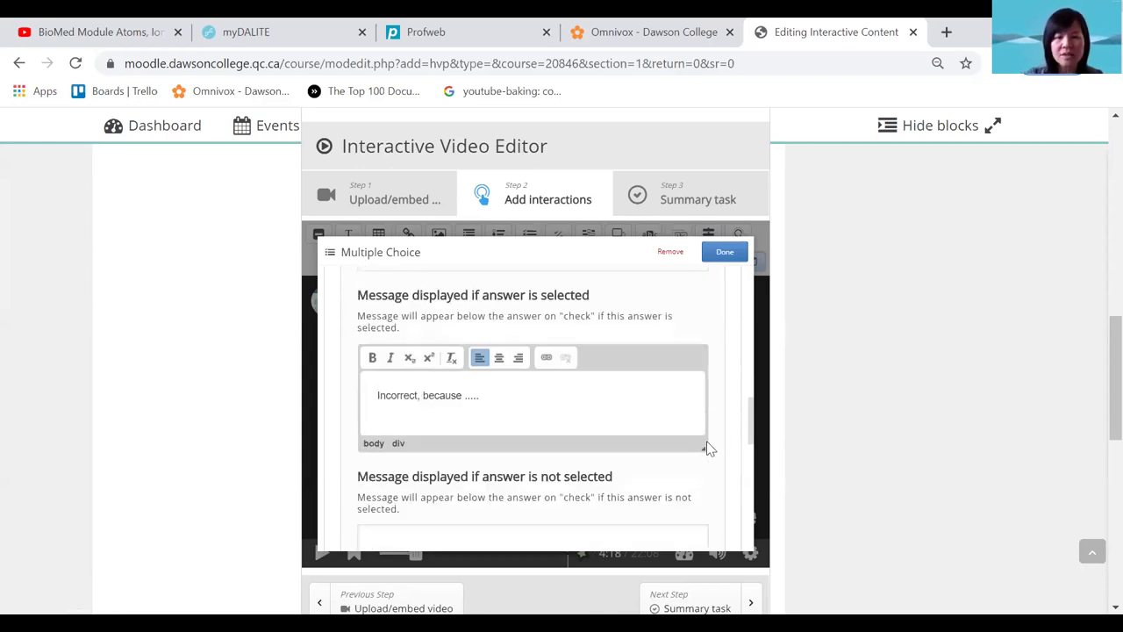
{"action": "scroll", "coordinate": [709, 443], "scroll_direction": "down", "scroll_amount": 4}
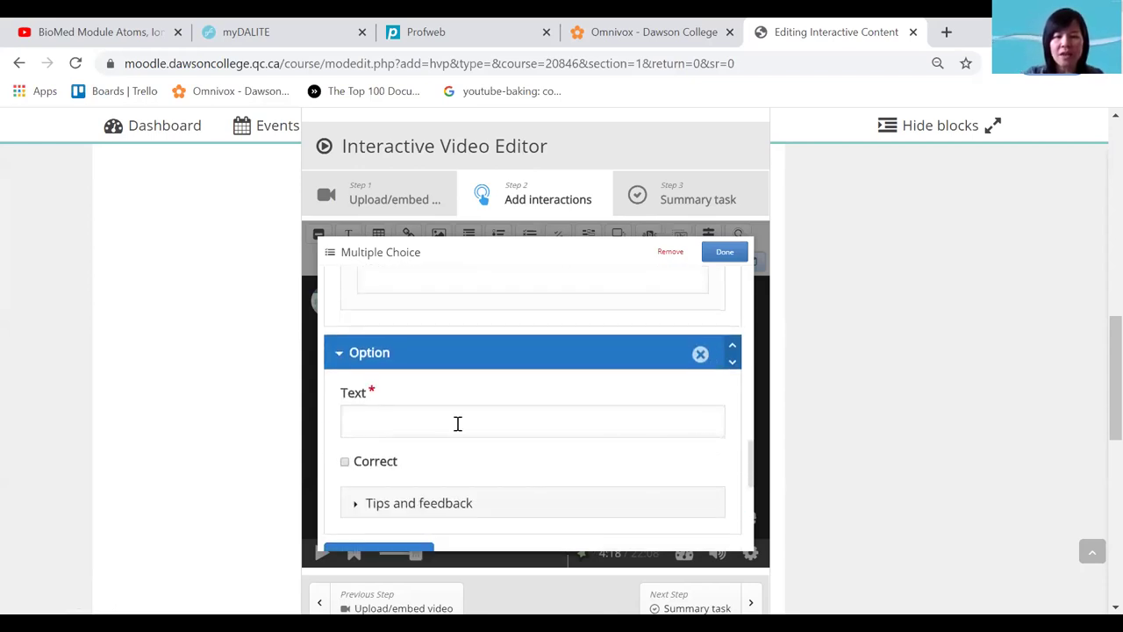
{"action": "left_click", "coordinate": [457, 423]}
{"action": "type", "text": "Ca"}
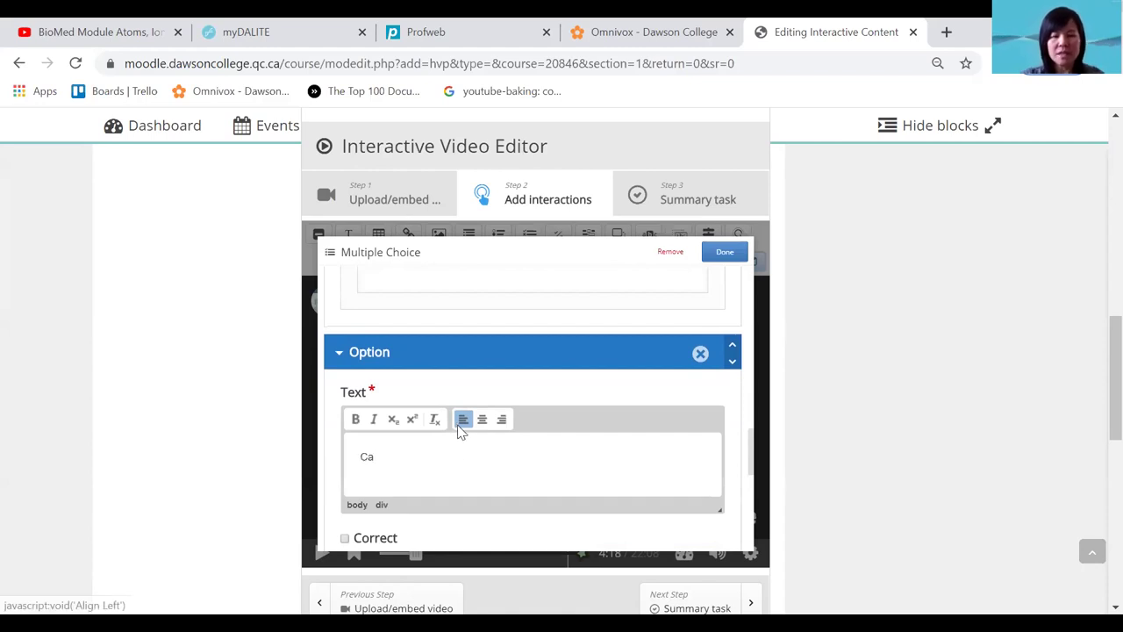
{"action": "scroll", "coordinate": [461, 430], "scroll_direction": "down", "scroll_amount": 1}
{"action": "left_click", "coordinate": [344, 450]}
- Give option Ca the feedback message "Correct! It has the ...." for when that answer is selected
{"action": "scroll", "coordinate": [377, 460], "scroll_direction": "down", "scroll_amount": 1}
{"action": "left_click", "coordinate": [427, 411]}
{"action": "scroll", "coordinate": [401, 501], "scroll_direction": "down", "scroll_amount": 1}
{"action": "left_click", "coordinate": [402, 514]}
{"action": "scroll", "coordinate": [401, 524], "scroll_direction": "down", "scroll_amount": 2}
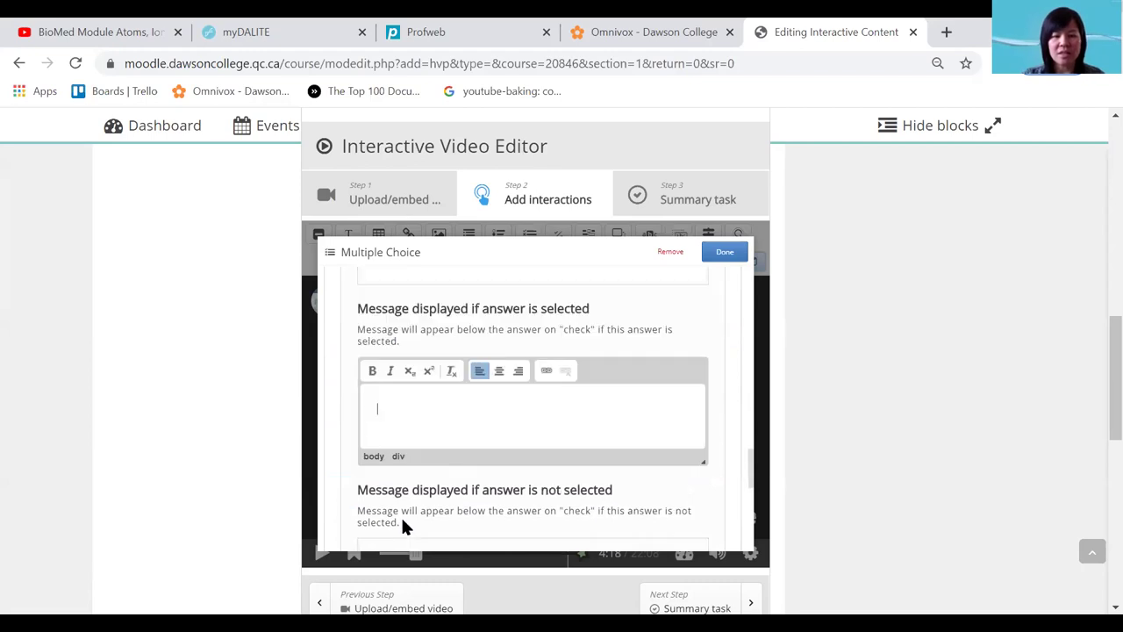
{"action": "type", "text": "Correct!  It has the ...."}
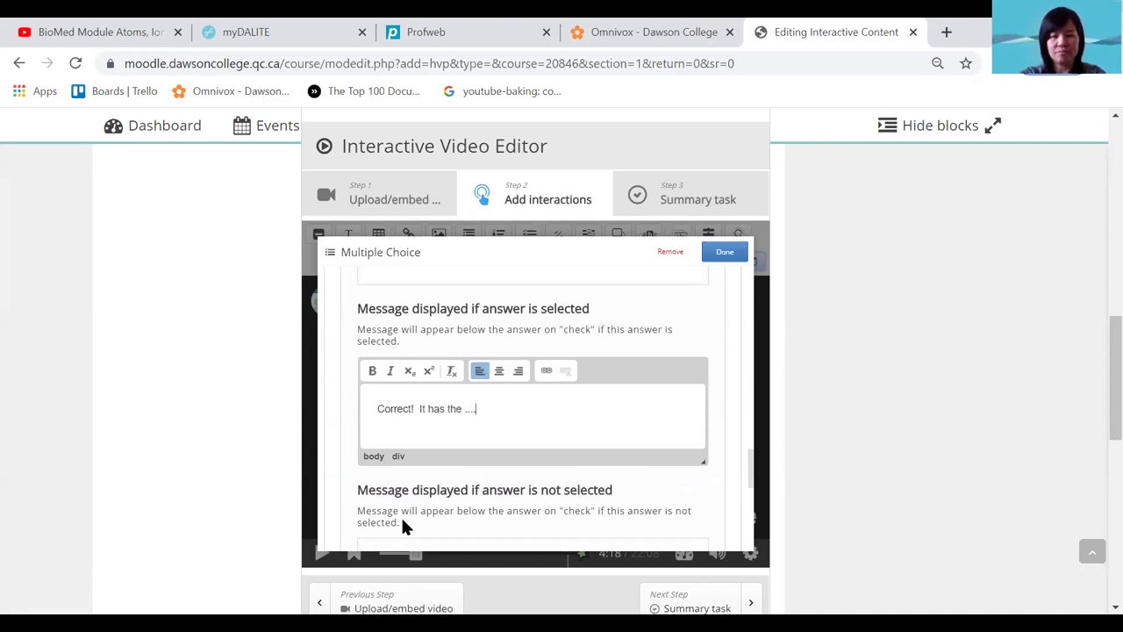
- Add a third answer option with the text "Na" and leave it unmarked as correct
{"action": "scroll", "coordinate": [478, 517], "scroll_direction": "down", "scroll_amount": 2}
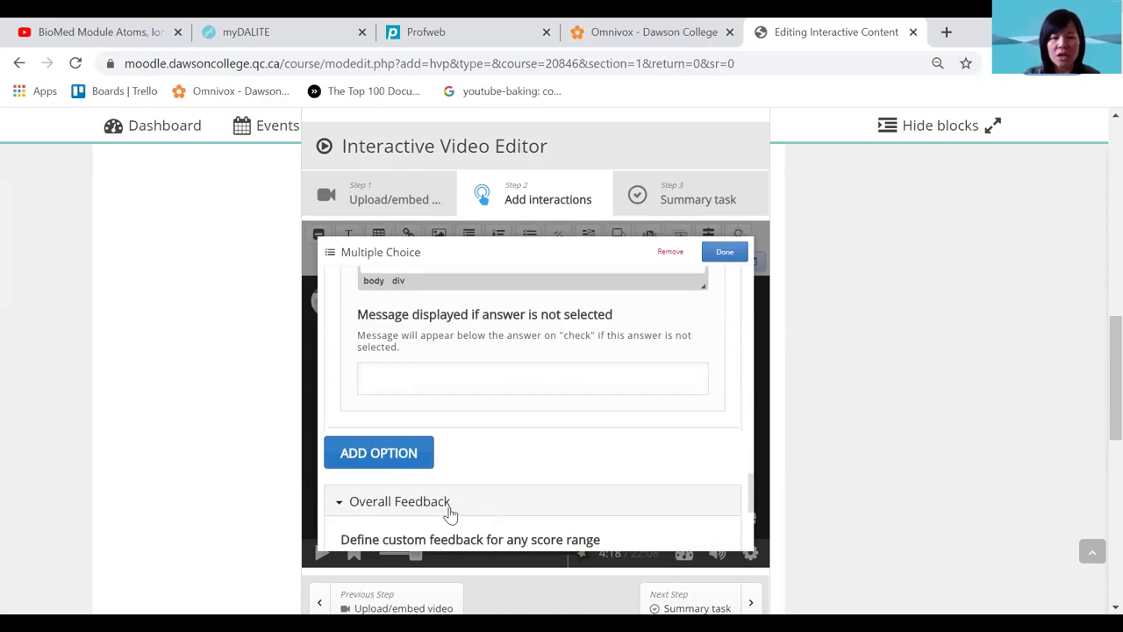
{"action": "left_click", "coordinate": [383, 454]}
{"action": "scroll", "coordinate": [390, 460], "scroll_direction": "down", "scroll_amount": 1}
{"action": "left_click", "coordinate": [392, 430]}
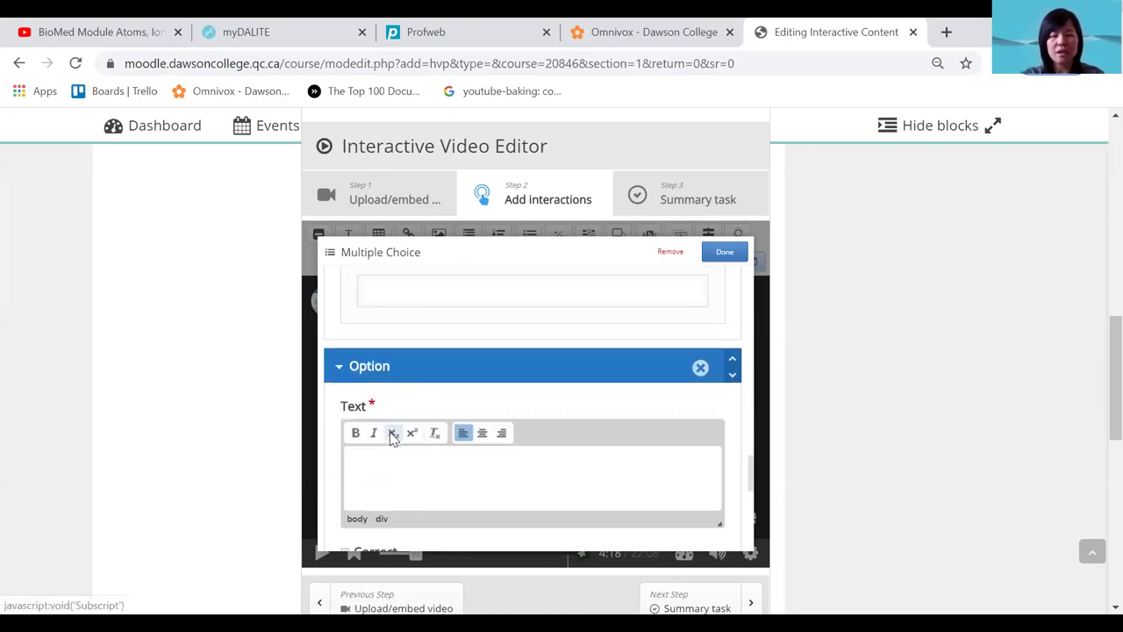
{"action": "type", "text": "Na"}
{"action": "scroll", "coordinate": [389, 435], "scroll_direction": "down", "scroll_amount": 1}
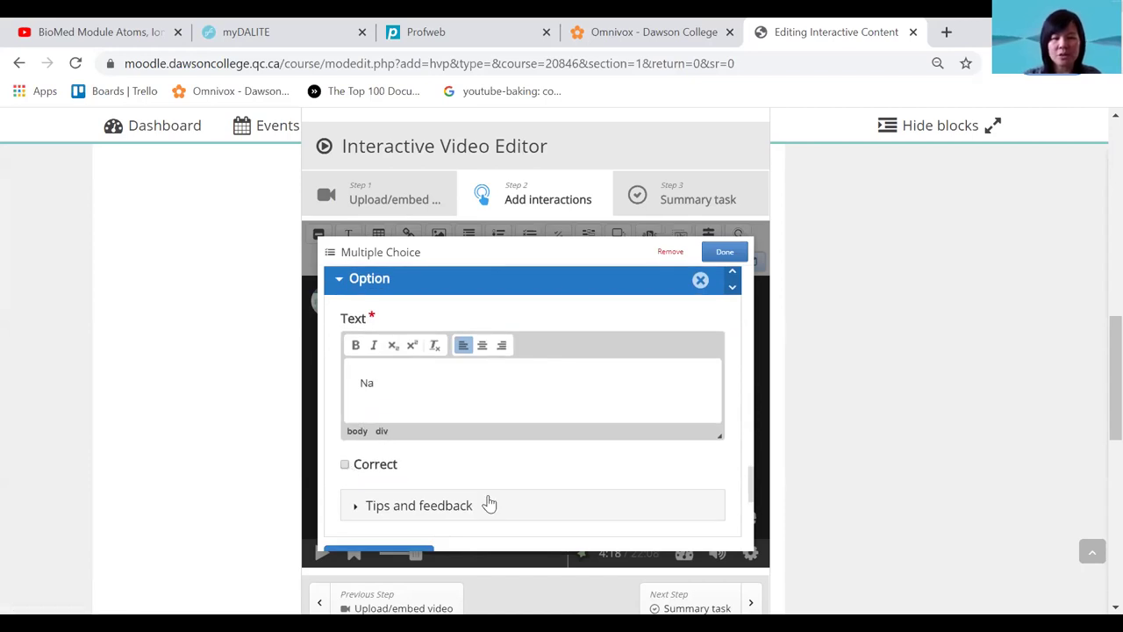
- Disable the "Show Solution" button in the multiple-choice question's behavioural settings
{"action": "scroll", "coordinate": [488, 503], "scroll_direction": "down", "scroll_amount": 2}
{"action": "scroll", "coordinate": [489, 501], "scroll_direction": "down", "scroll_amount": 2}
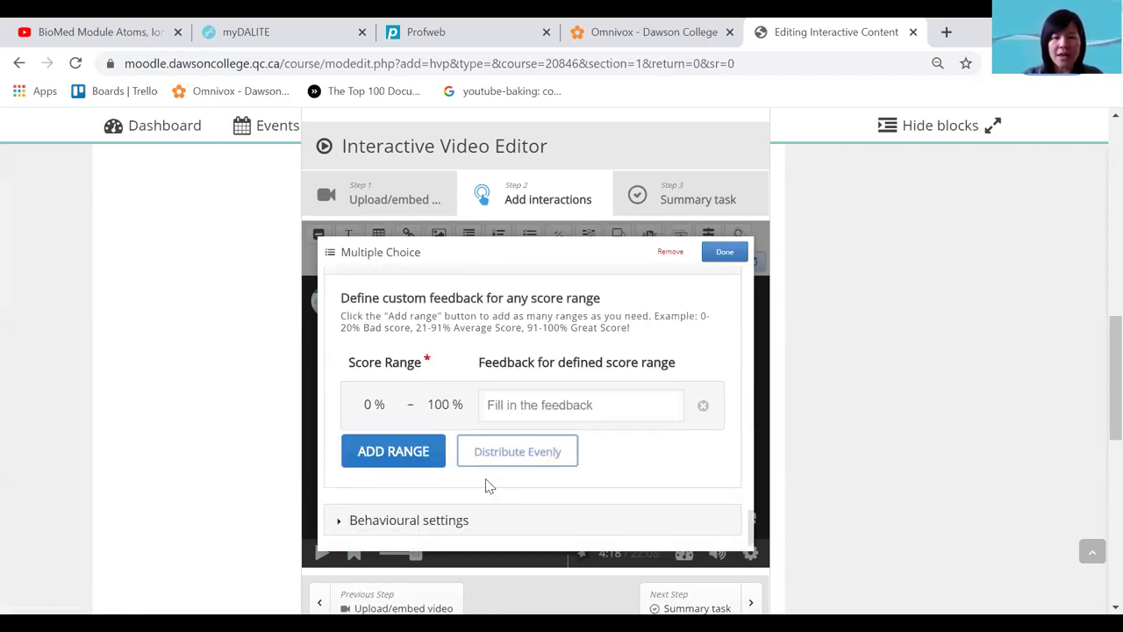
{"action": "scroll", "coordinate": [485, 484], "scroll_direction": "up", "scroll_amount": 1}
{"action": "scroll", "coordinate": [564, 482], "scroll_direction": "down", "scroll_amount": 1}
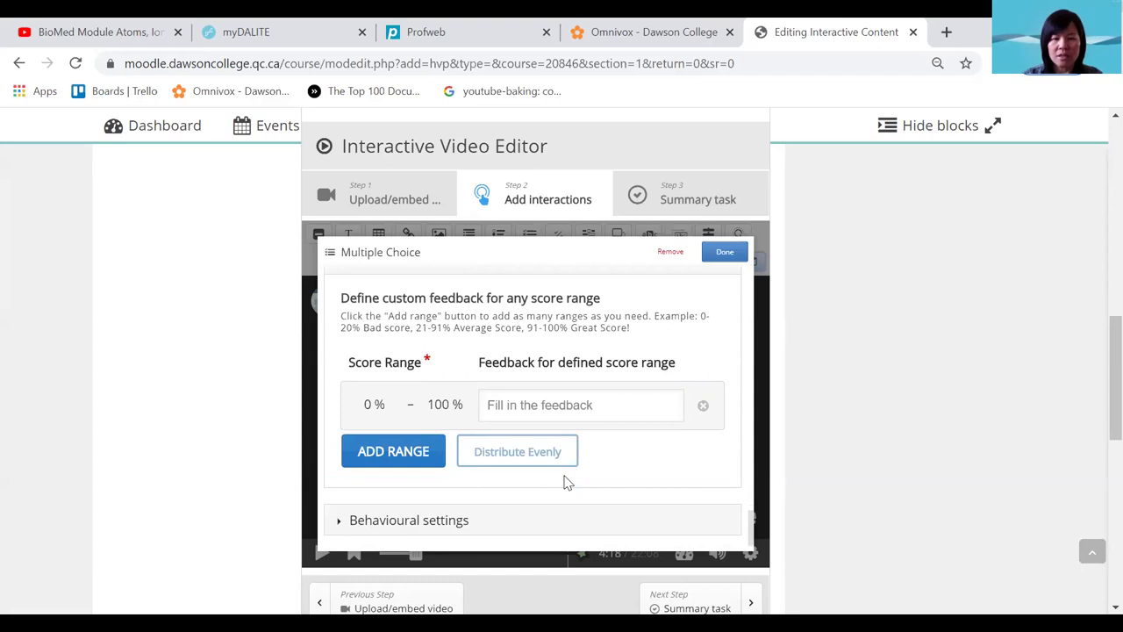
{"action": "scroll", "coordinate": [564, 482], "scroll_direction": "down", "scroll_amount": 1}
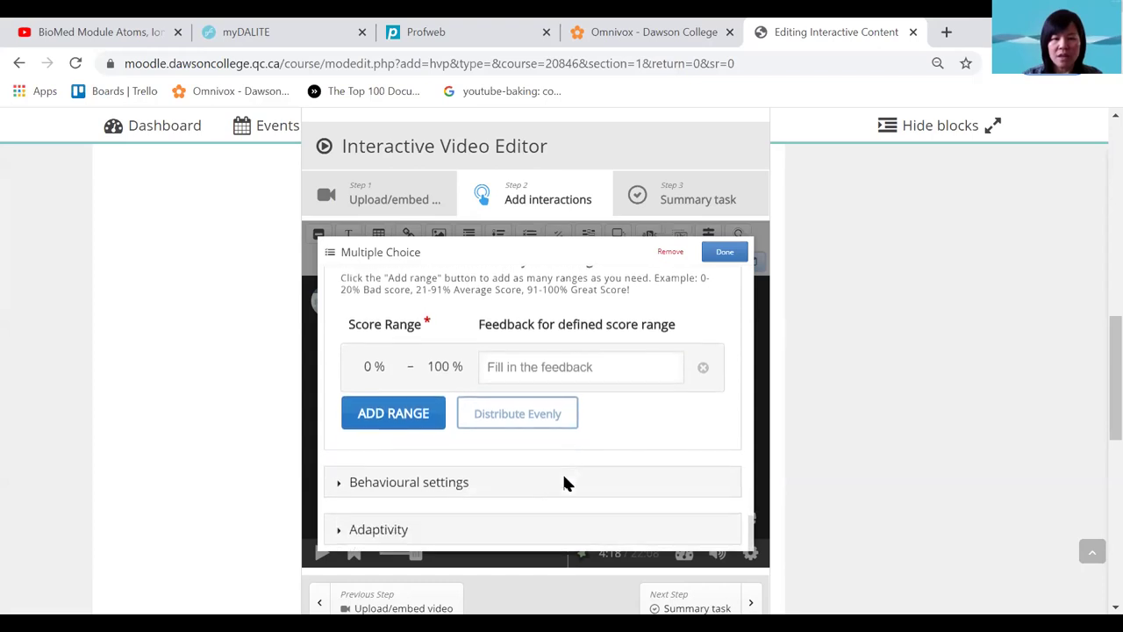
{"action": "left_click", "coordinate": [406, 482]}
{"action": "scroll", "coordinate": [509, 369], "scroll_direction": "down", "scroll_amount": 1}
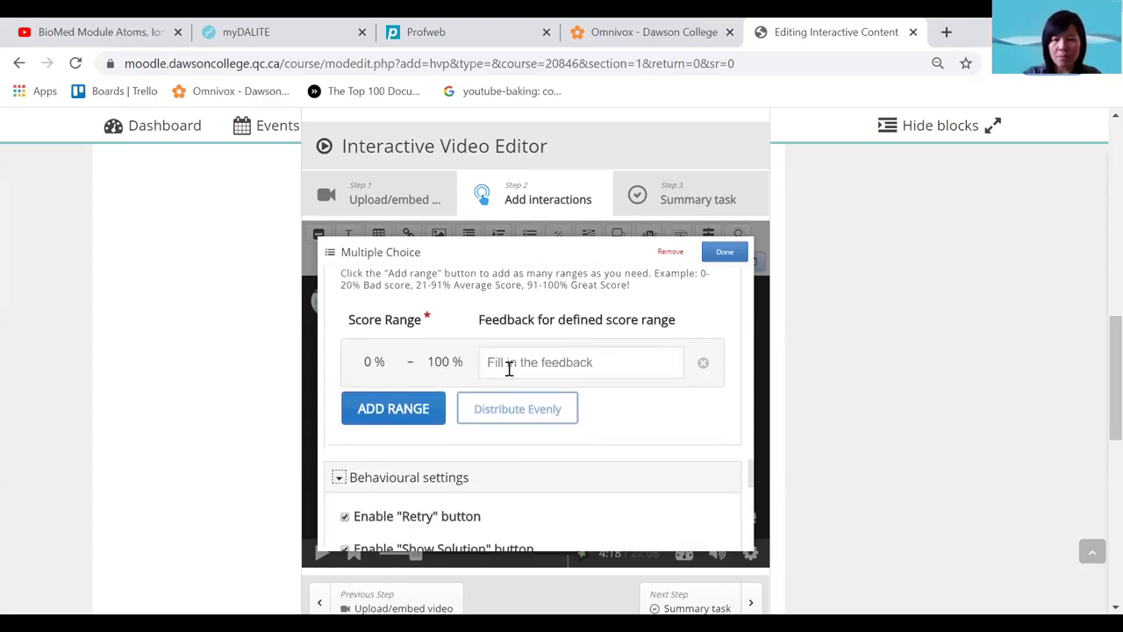
{"action": "scroll", "coordinate": [509, 369], "scroll_direction": "down", "scroll_amount": 1}
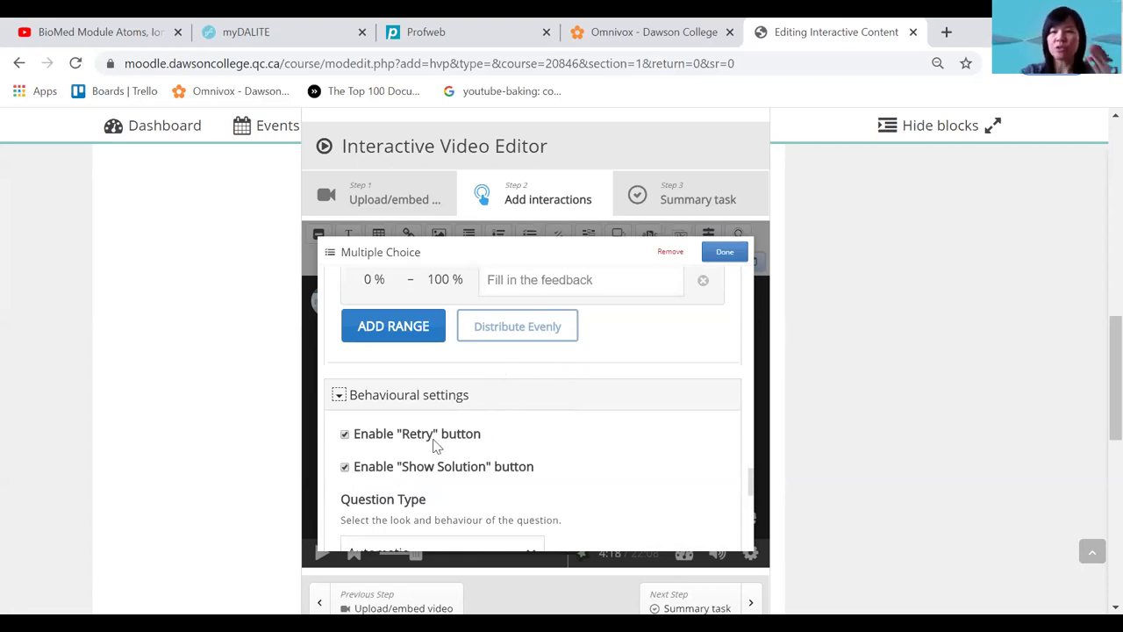
{"action": "scroll", "coordinate": [435, 448], "scroll_direction": "down", "scroll_amount": 1}
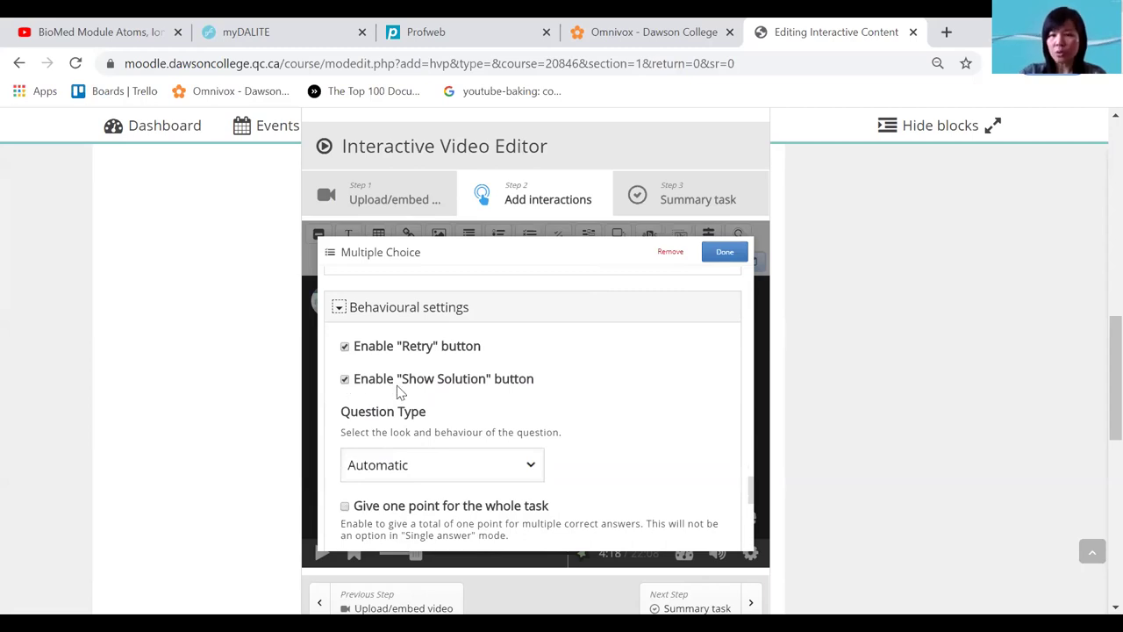
{"action": "left_click", "coordinate": [345, 381]}
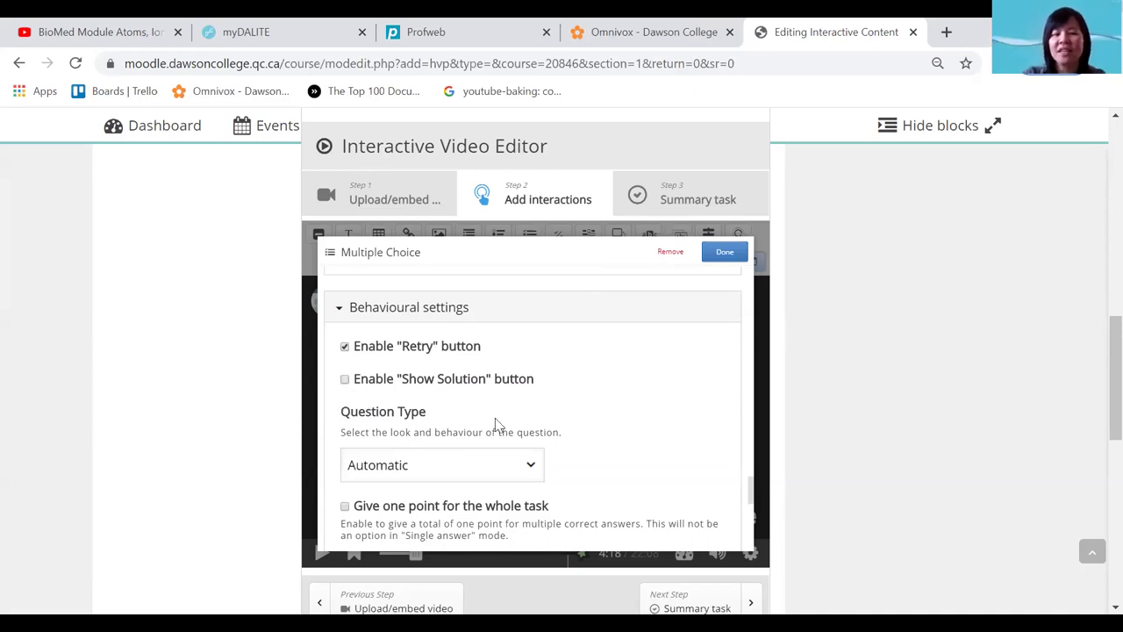
- Review the question's remaining behavioural settings and its adaptivity options, and finish the multiple-choice question
{"action": "scroll", "coordinate": [549, 441], "scroll_direction": "down", "scroll_amount": 1}
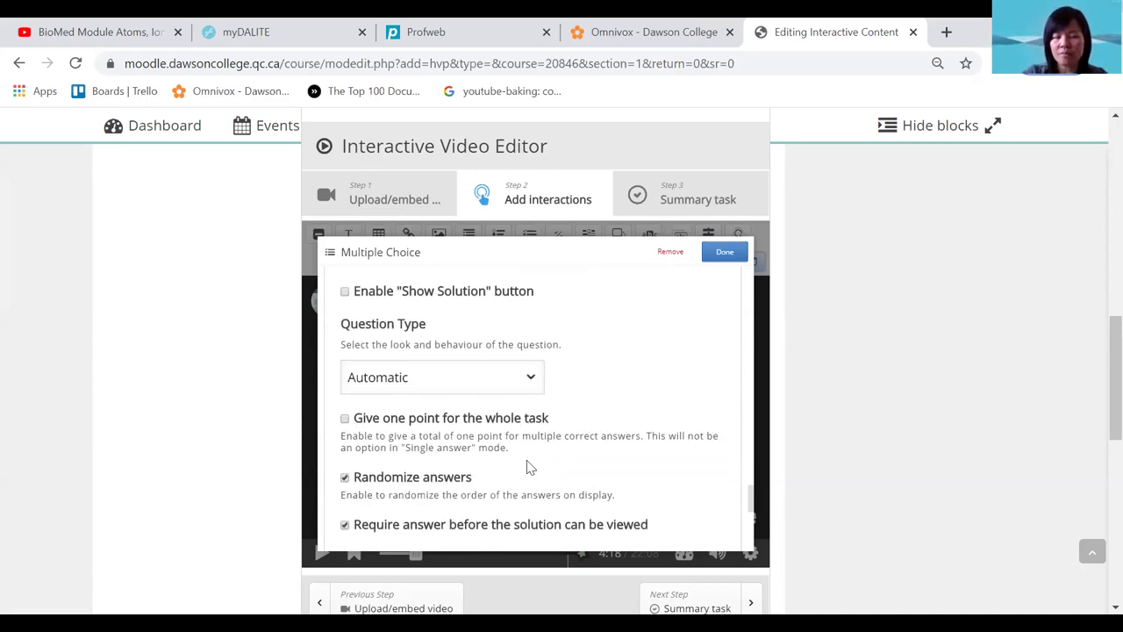
{"action": "scroll", "coordinate": [518, 461], "scroll_direction": "down", "scroll_amount": 1}
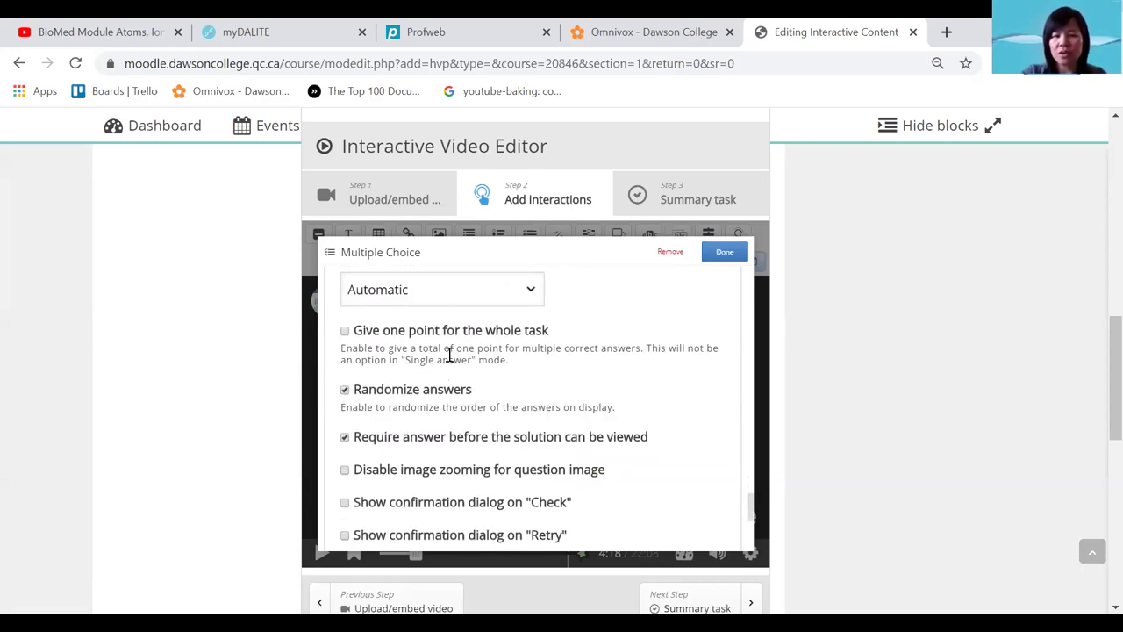
{"action": "scroll", "coordinate": [584, 473], "scroll_direction": "down", "scroll_amount": 1}
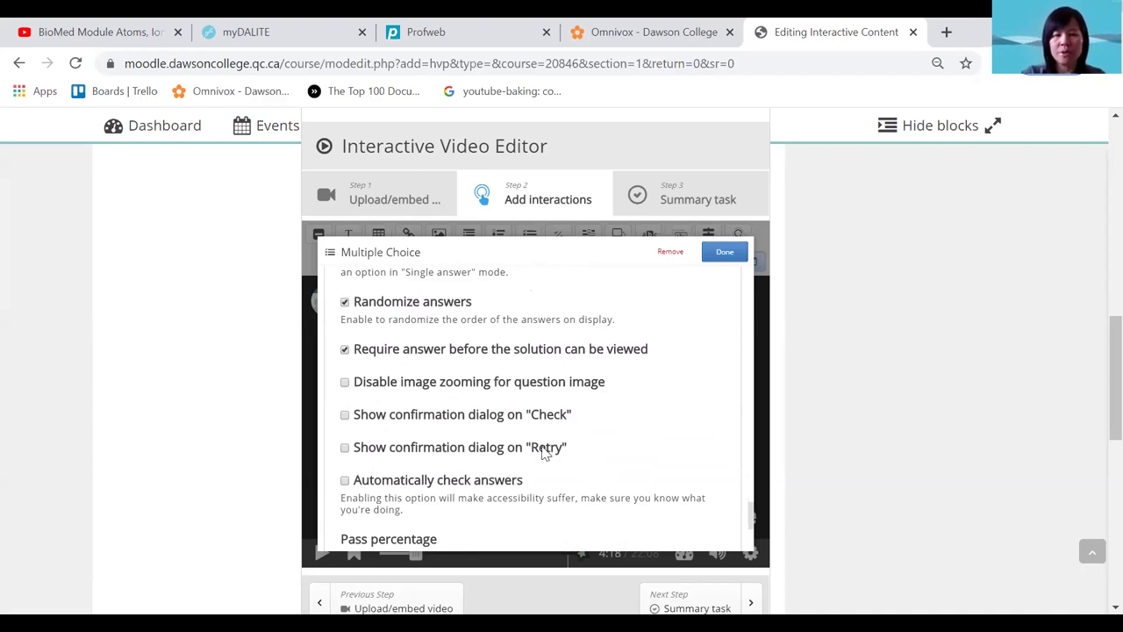
{"action": "scroll", "coordinate": [565, 403], "scroll_direction": "down", "scroll_amount": 3}
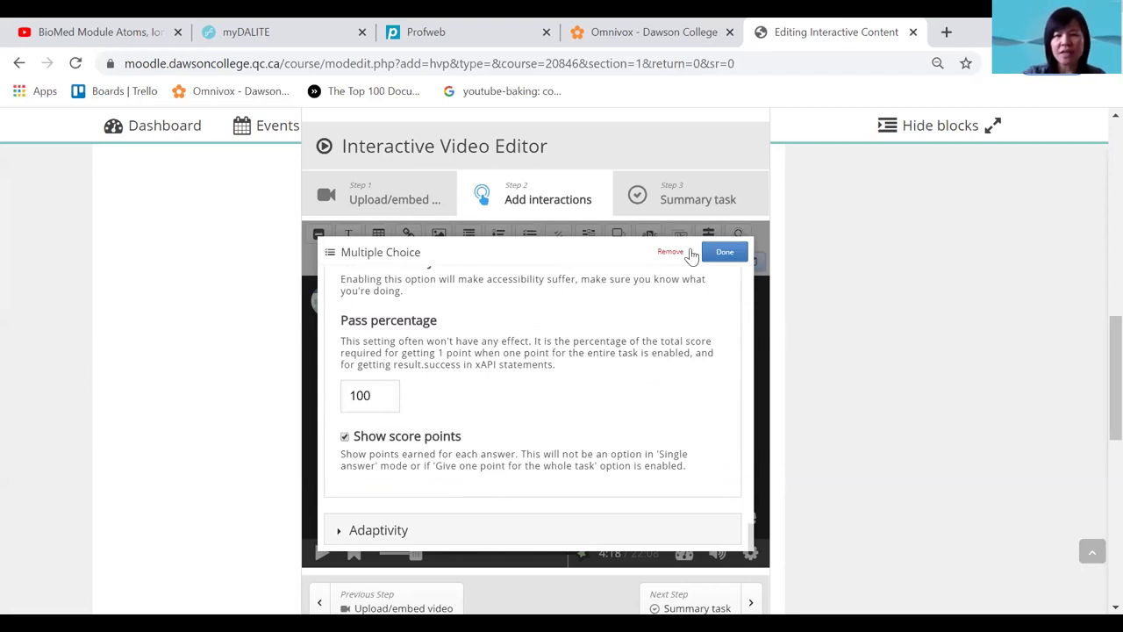
{"action": "left_click", "coordinate": [386, 530]}
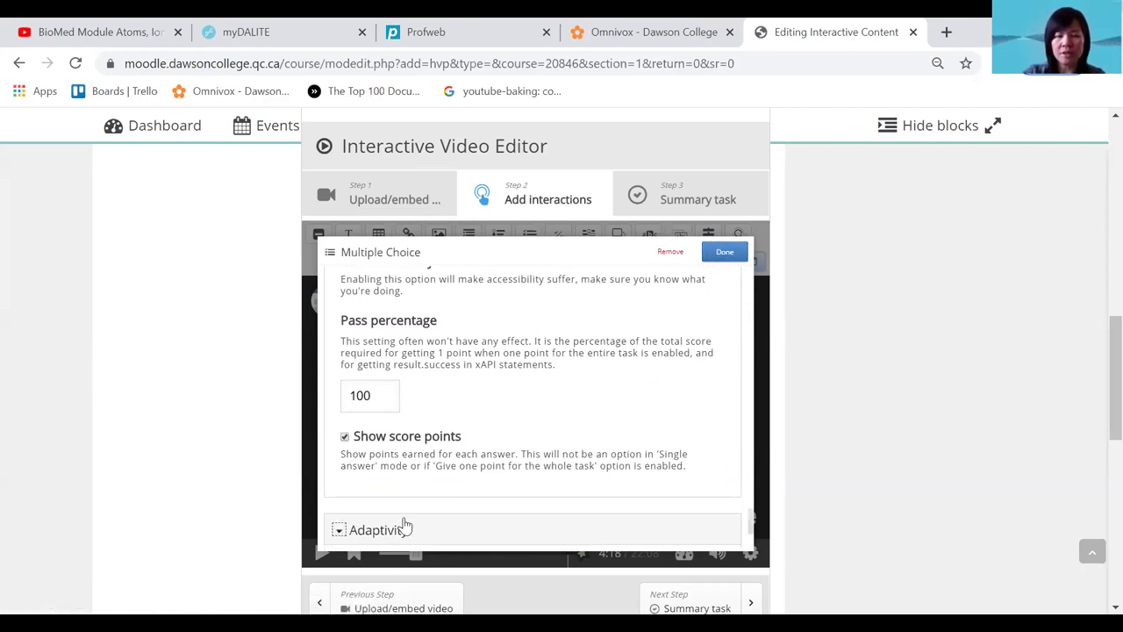
{"action": "scroll", "coordinate": [403, 524], "scroll_direction": "down", "scroll_amount": 2}
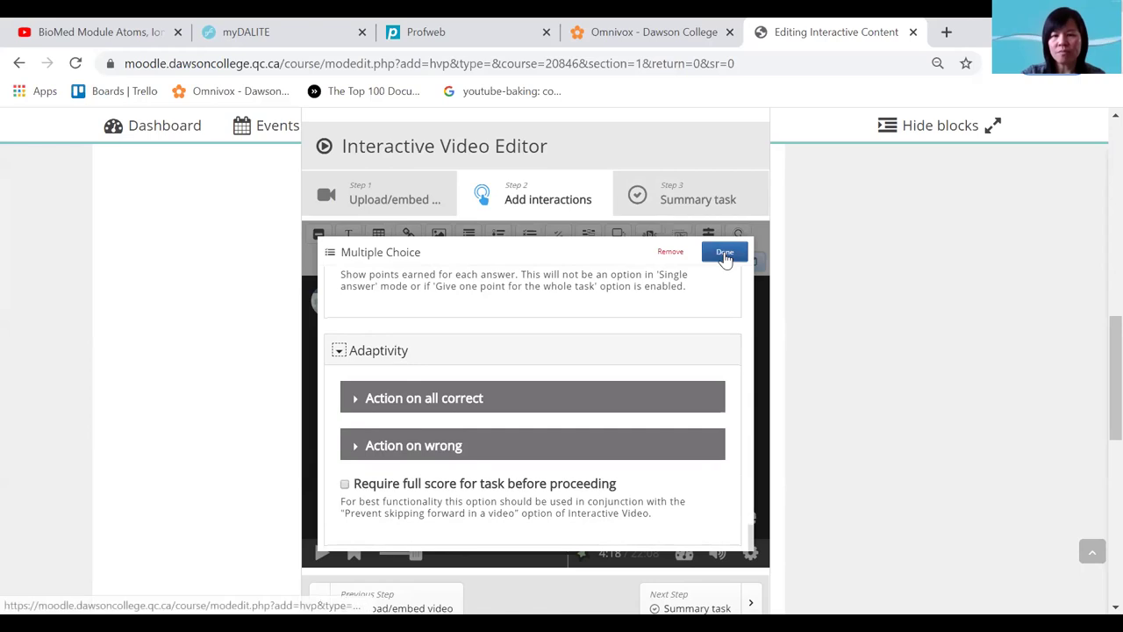
{"action": "left_click", "coordinate": [728, 251]}
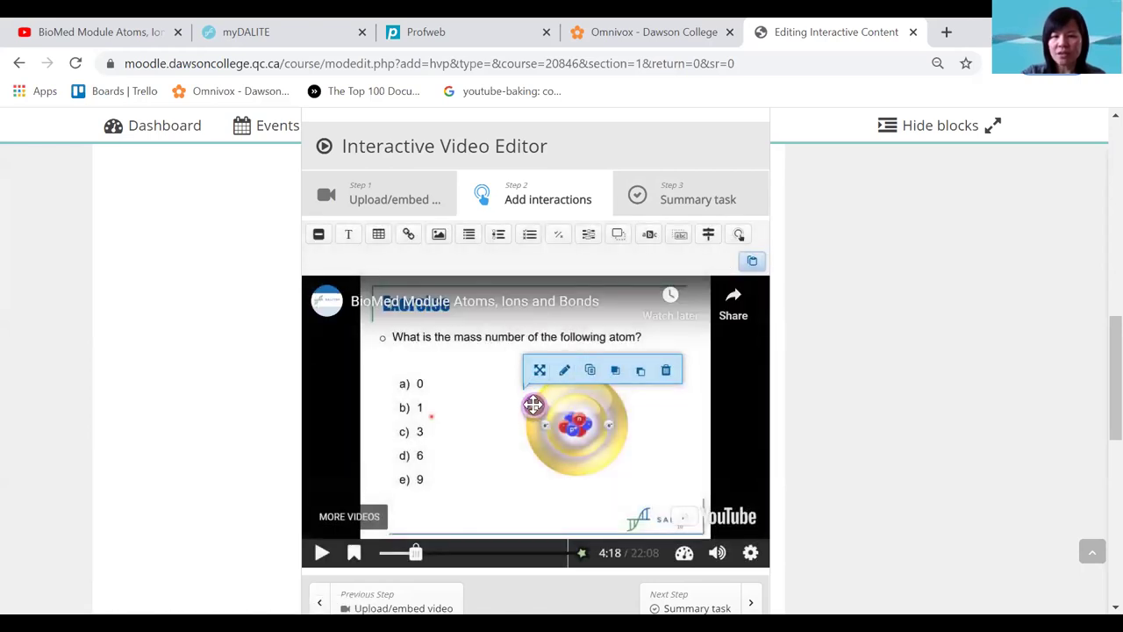
- Move the question's marker on the video frame to beside answer e), below the atom, and open the video's bookmark list
{"action": "left_click_drag", "start_coordinate": [535, 407], "coordinate": [487, 399]}
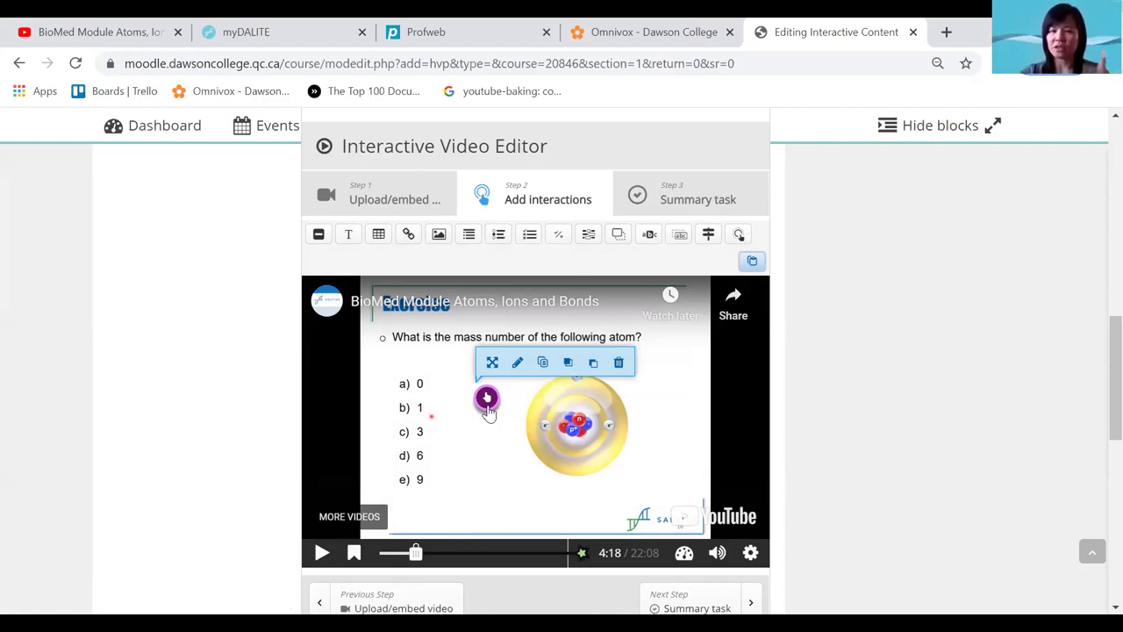
{"action": "mouse_move", "coordinate": [488, 412]}
{"action": "left_mouse_down"}
{"action": "mouse_move", "coordinate": [471, 467]}
{"action": "mouse_move", "coordinate": [573, 500]}
{"action": "mouse_move", "coordinate": [465, 386]}
{"action": "mouse_move", "coordinate": [481, 409]}
{"action": "left_mouse_up"}
{"action": "left_click_drag", "start_coordinate": [479, 487], "coordinate": [478, 485]}
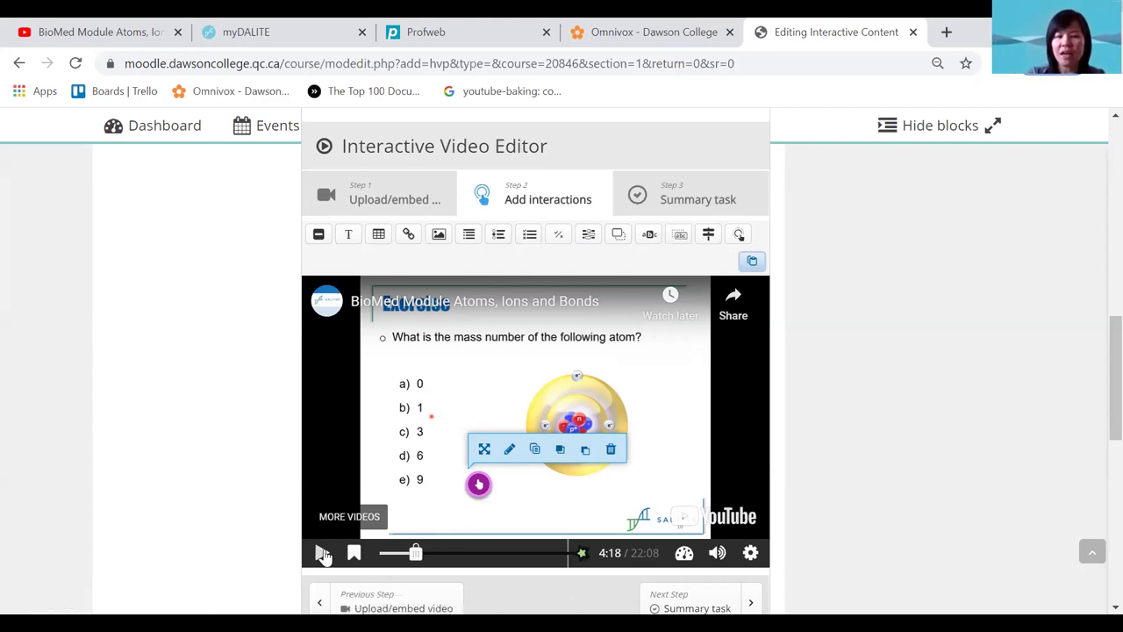
{"action": "left_click", "coordinate": [353, 552]}
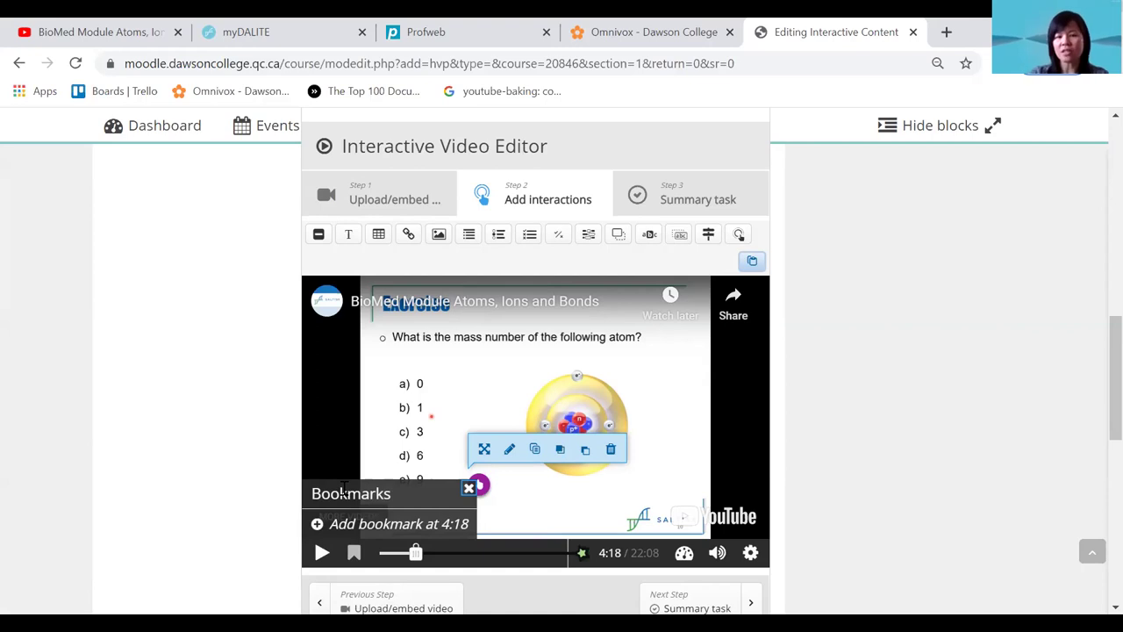
{"action": "left_click", "coordinate": [336, 450]}
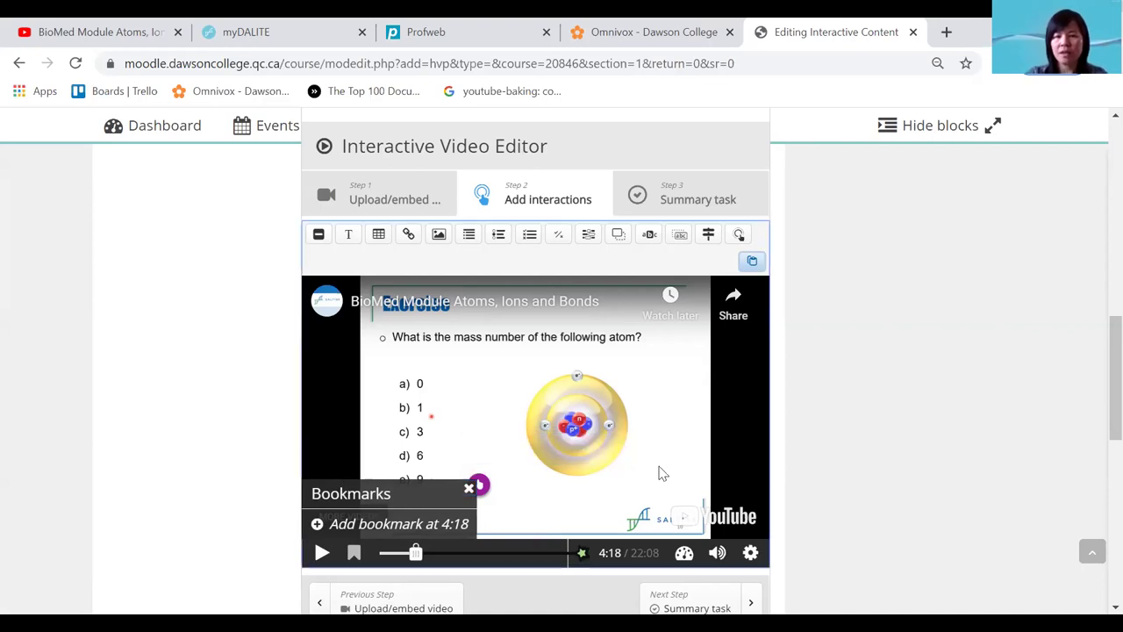
- Save the interactive video activity, return to the course, and go to the section's activity list
{"action": "scroll", "coordinate": [702, 456], "scroll_direction": "down", "scroll_amount": 1}
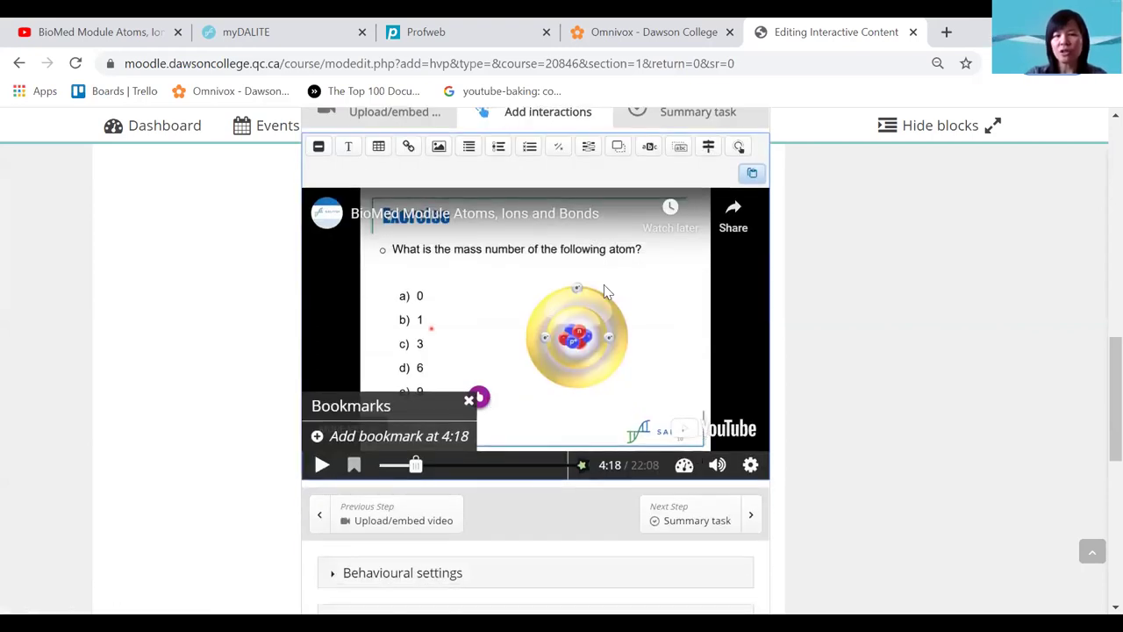
{"action": "scroll", "coordinate": [633, 307], "scroll_direction": "down", "scroll_amount": 5}
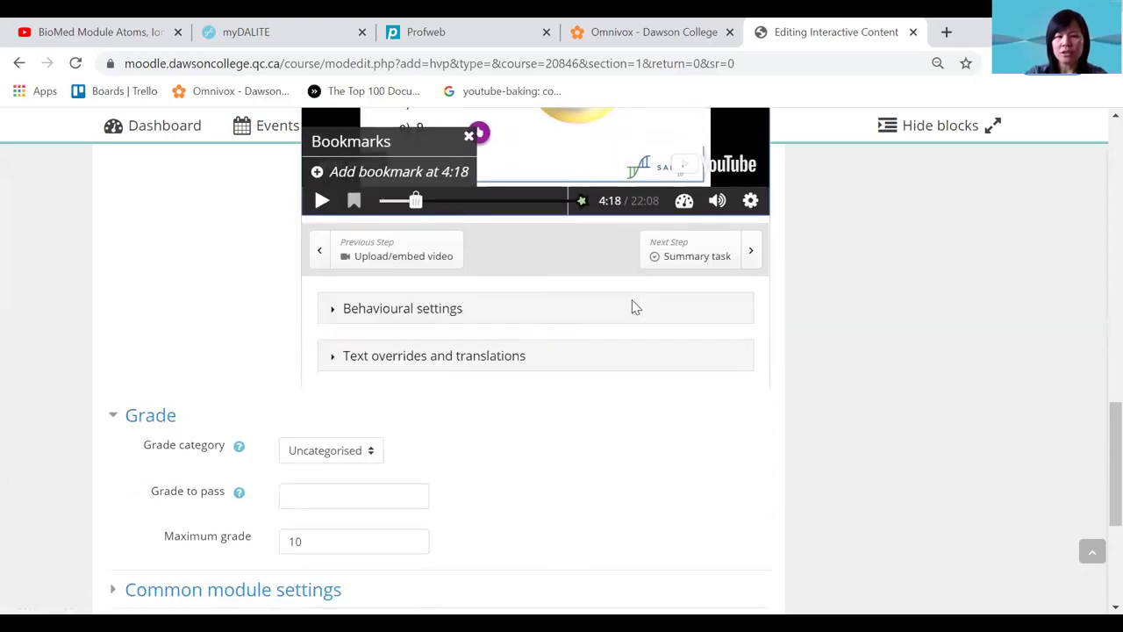
{"action": "scroll", "coordinate": [634, 307], "scroll_direction": "down", "scroll_amount": 1}
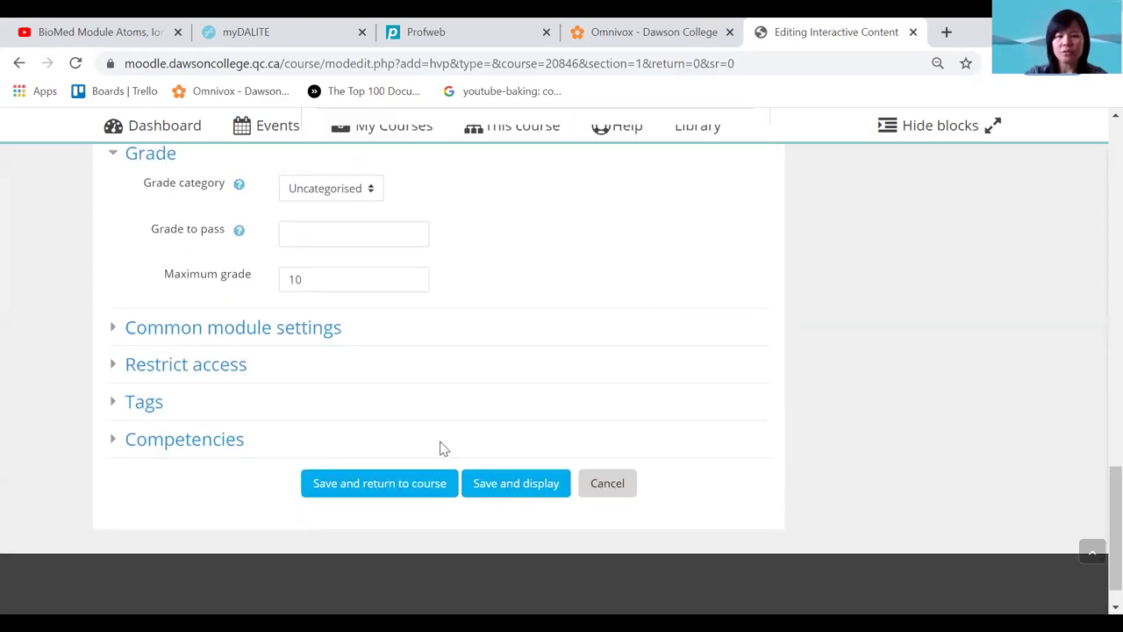
{"action": "left_click", "coordinate": [405, 488]}
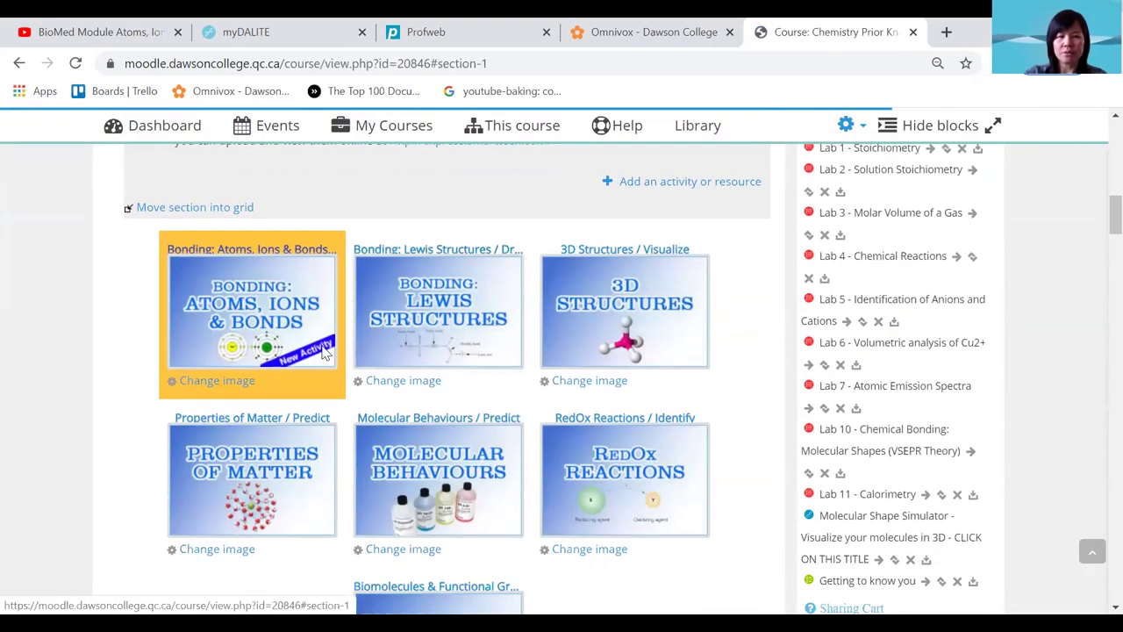
{"action": "scroll", "coordinate": [351, 530], "scroll_direction": "down", "scroll_amount": 6}
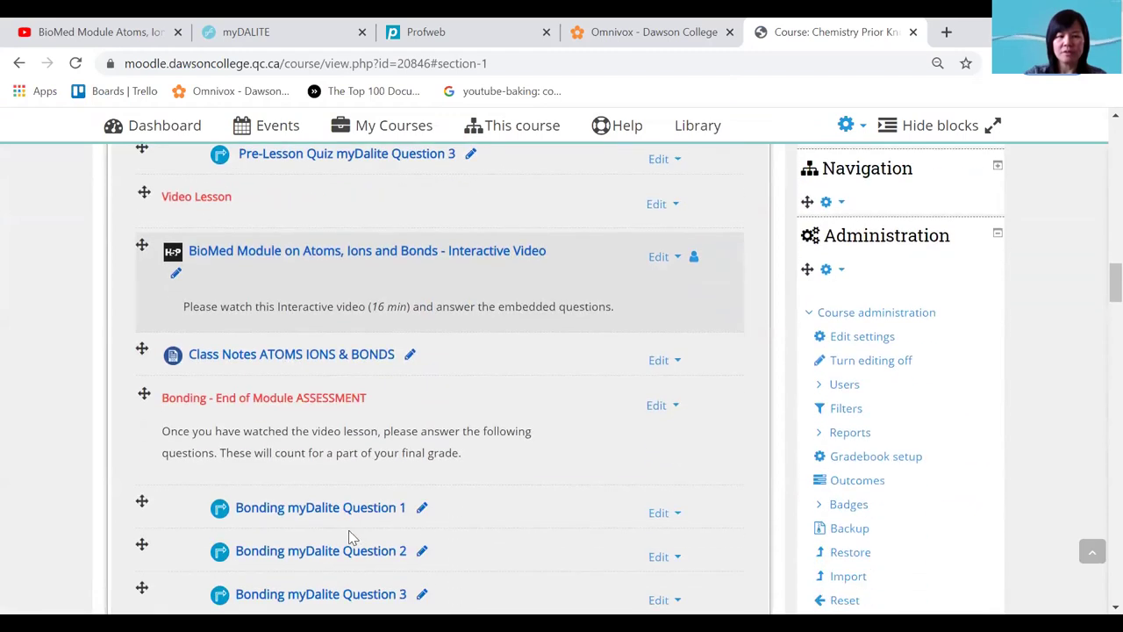